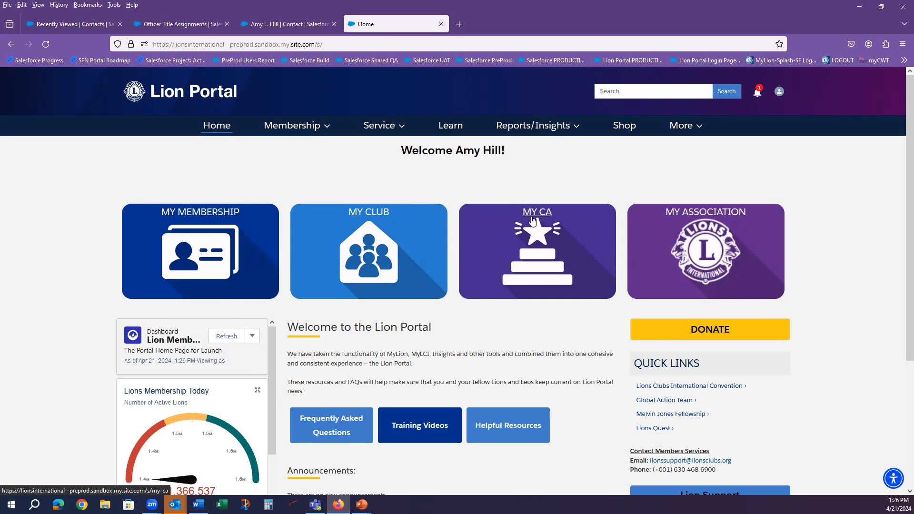
- Go to the My CA page and start a new club application
left_click(533, 220)
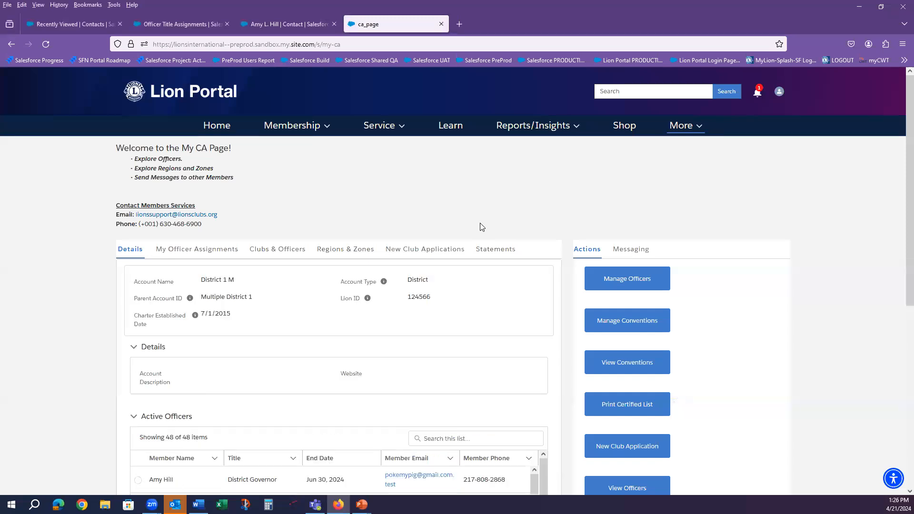
scroll(698, 422, "down", 1)
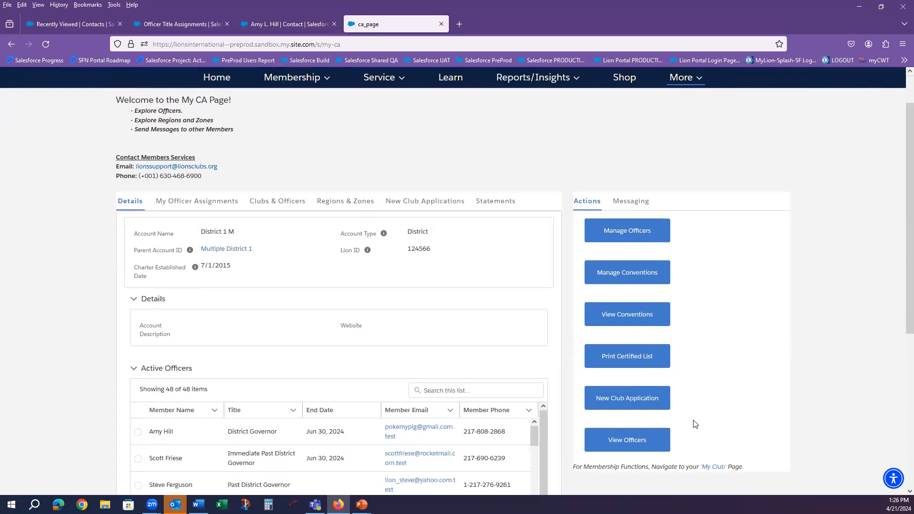
left_click(624, 403)
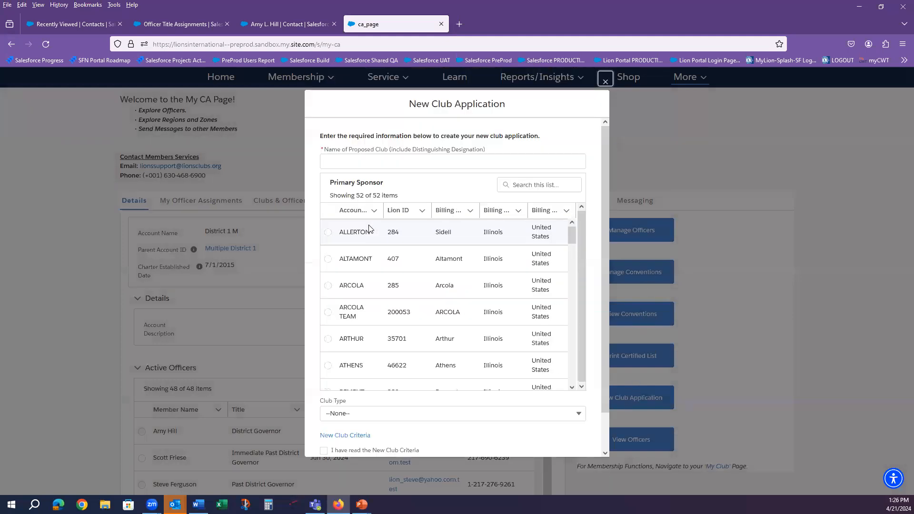
- Name the proposed club TEST NEW CLUB NUMBER ONE and select ALLERTON as its primary sponsor
left_click(346, 162)
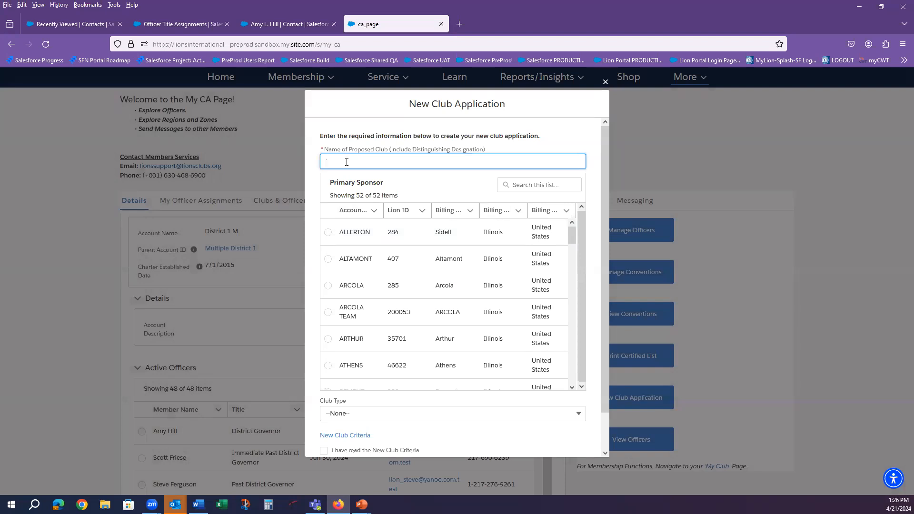
type("TEST NEW CLUB NUMBER ONE")
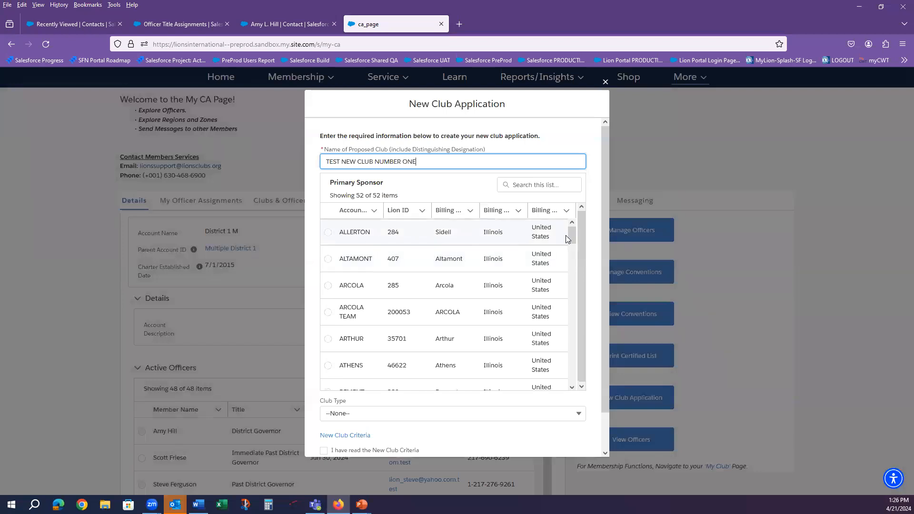
mouse_move(572, 236)
left_mouse_down()
mouse_move(571, 257)
mouse_move(566, 226)
left_mouse_up()
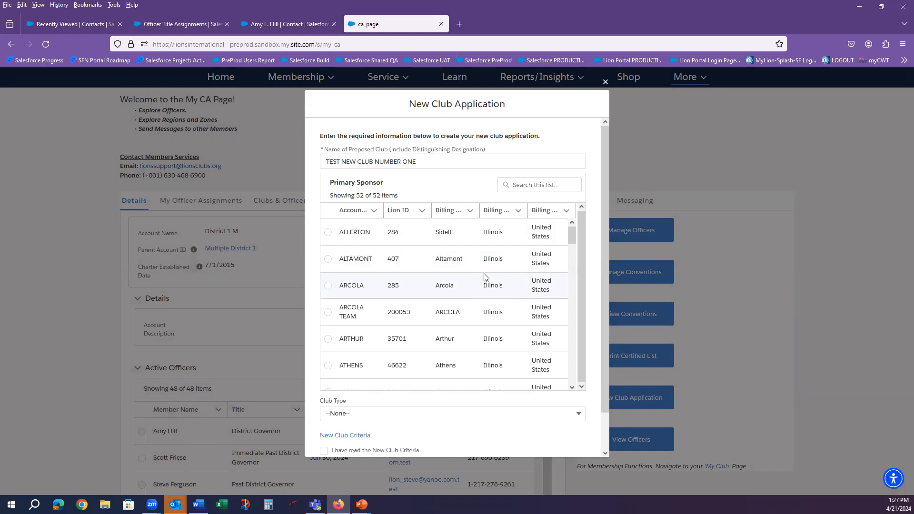
left_click(329, 233)
- Set the club type to Lions Club, confirm the New Club Criteria have been read, and continue the application
scroll(418, 406, "down", 2)
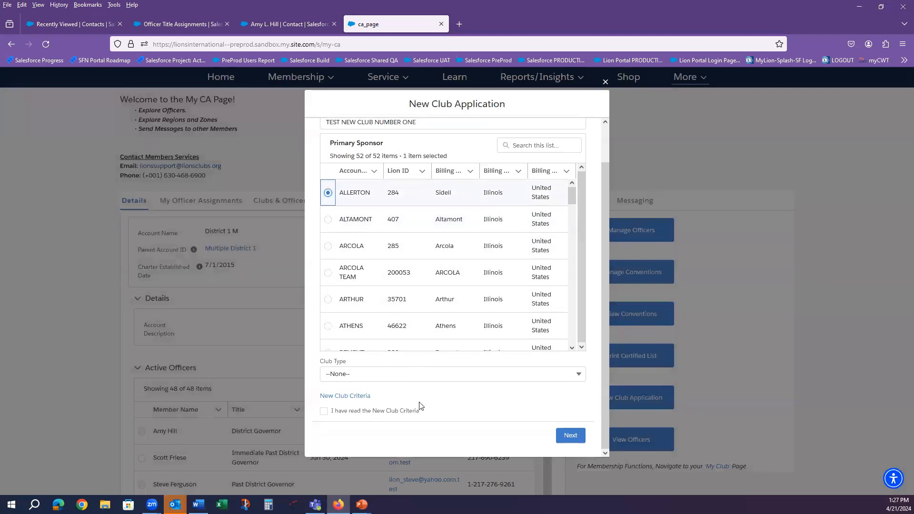
left_click(380, 374)
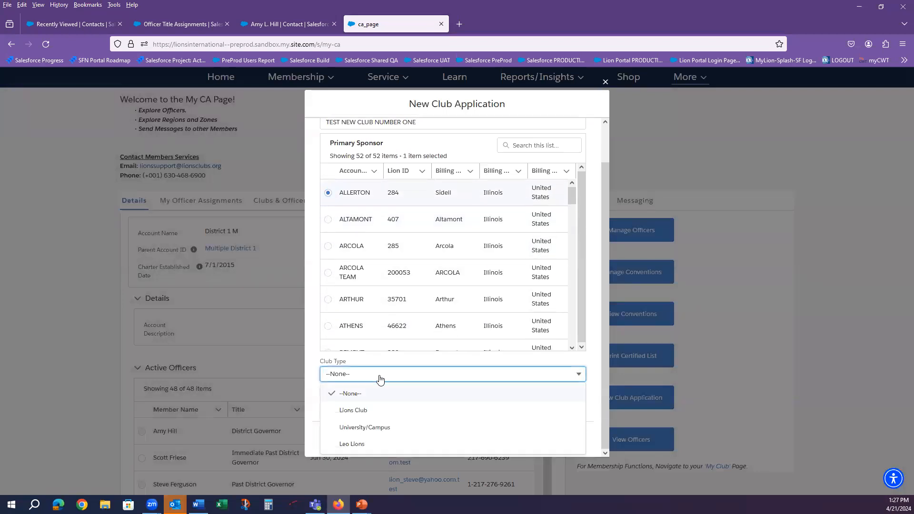
left_click(363, 413)
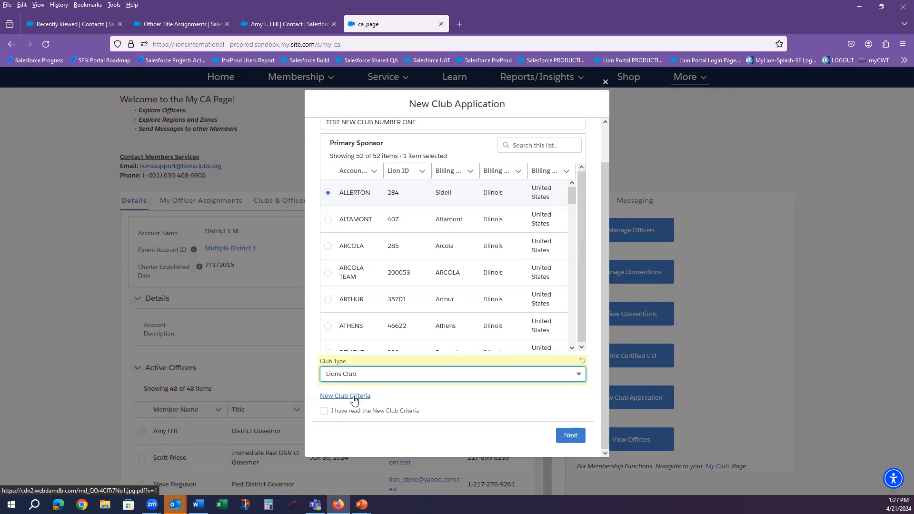
left_click(324, 412)
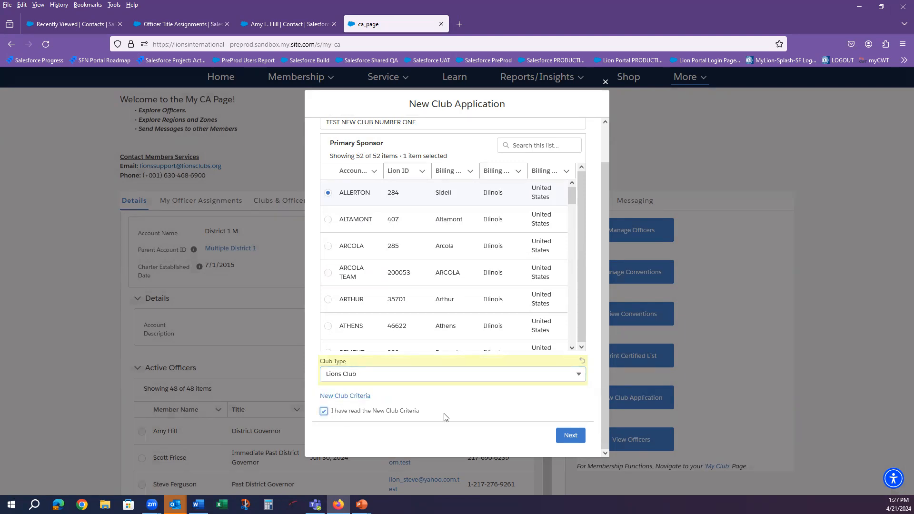
left_click(571, 437)
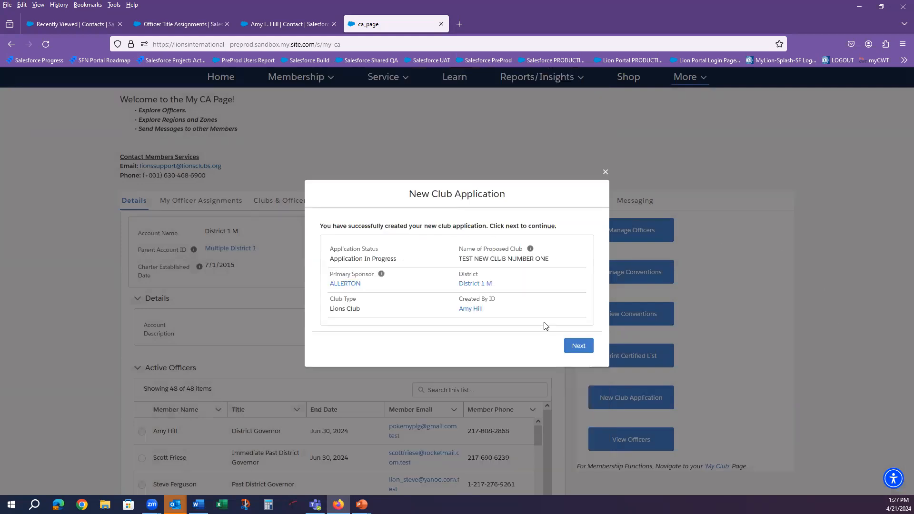
- Check the application status in the new club application summary and continue to the full application record
left_click_drag(400, 263, 329, 264)
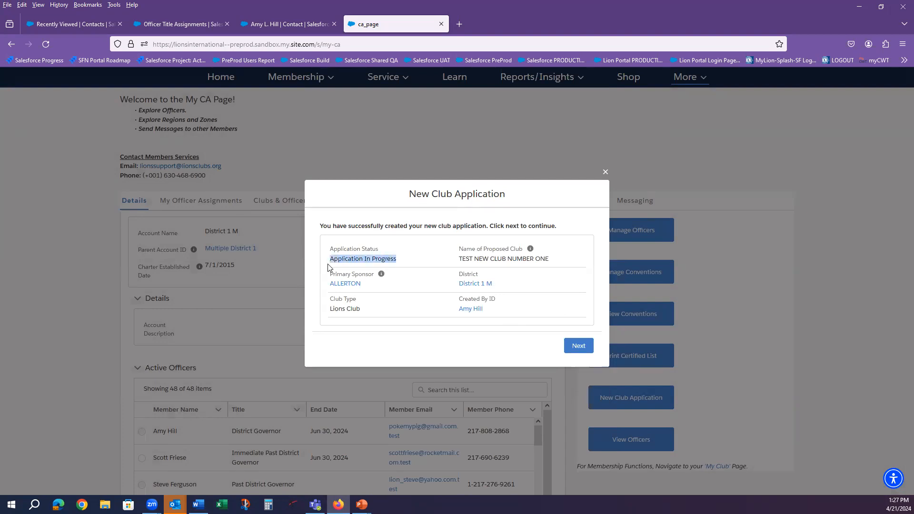
left_click(503, 356)
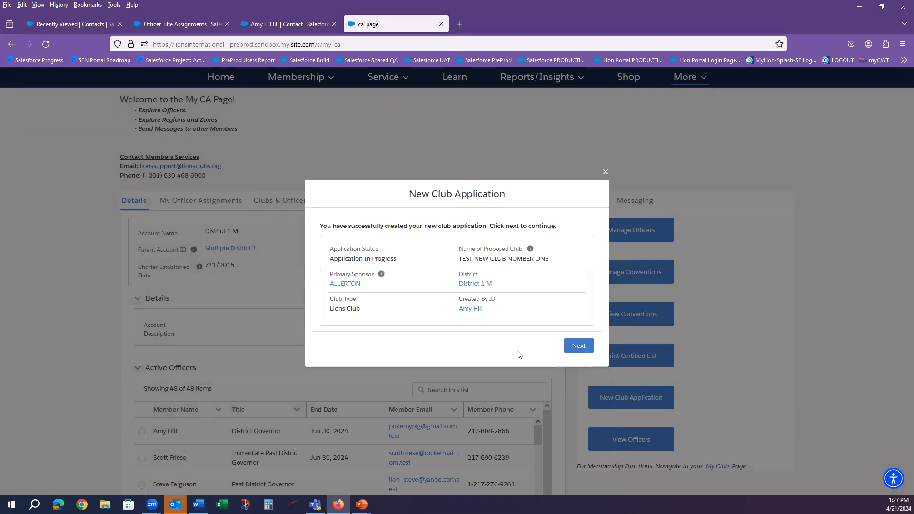
left_click(579, 347)
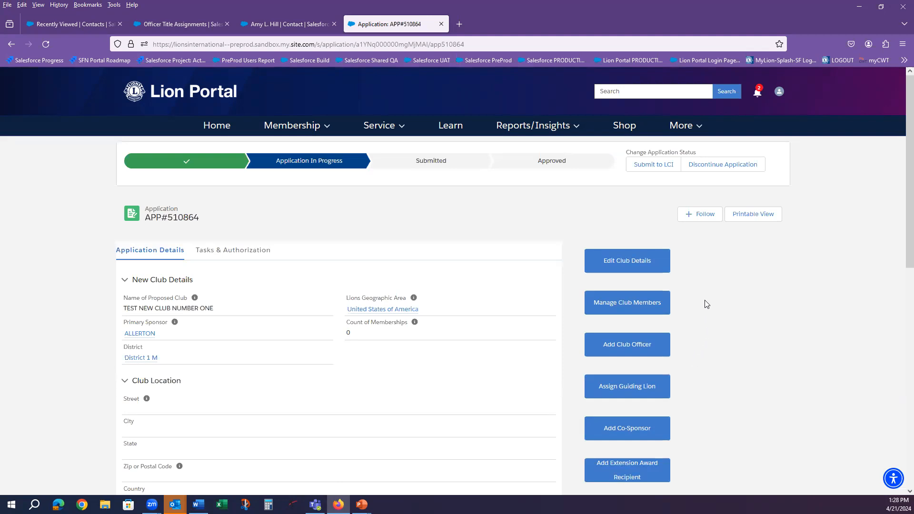
- Edit the club details, setting the country to United States and the city to ARCOLA
left_click(624, 267)
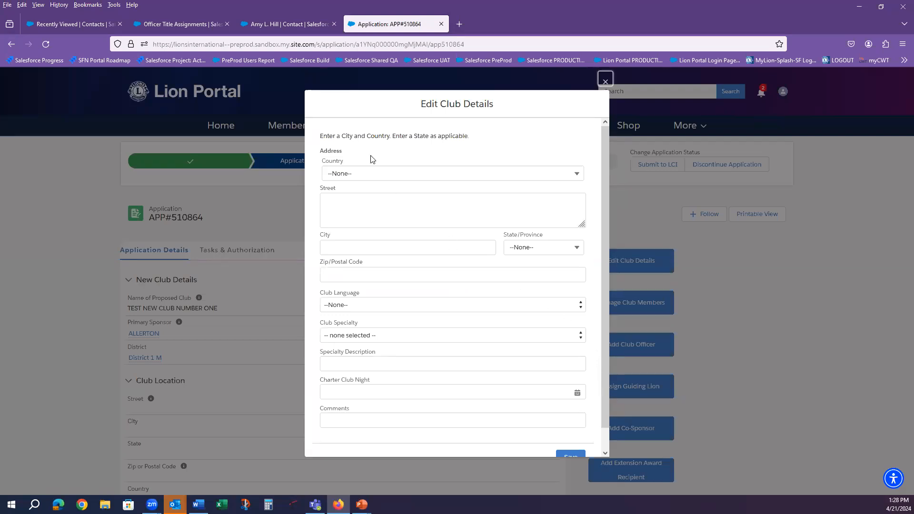
left_click(374, 171)
type("un")
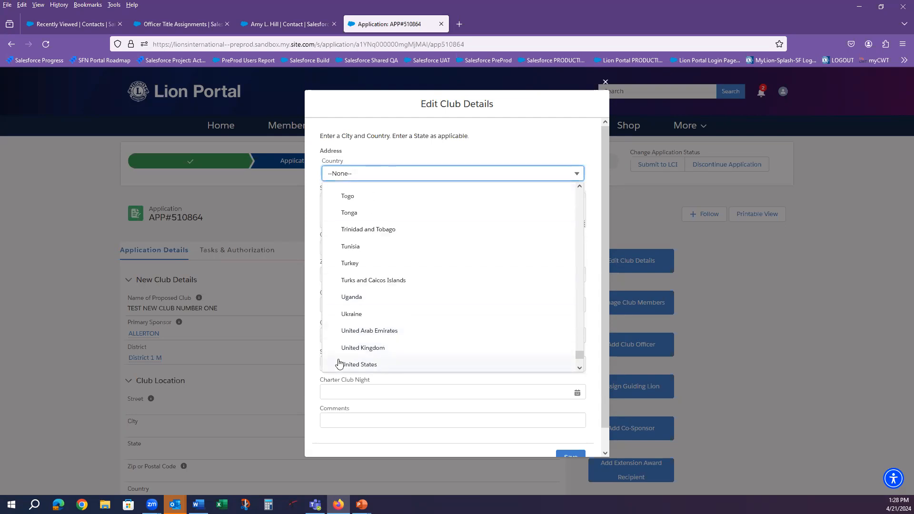
left_click(348, 366)
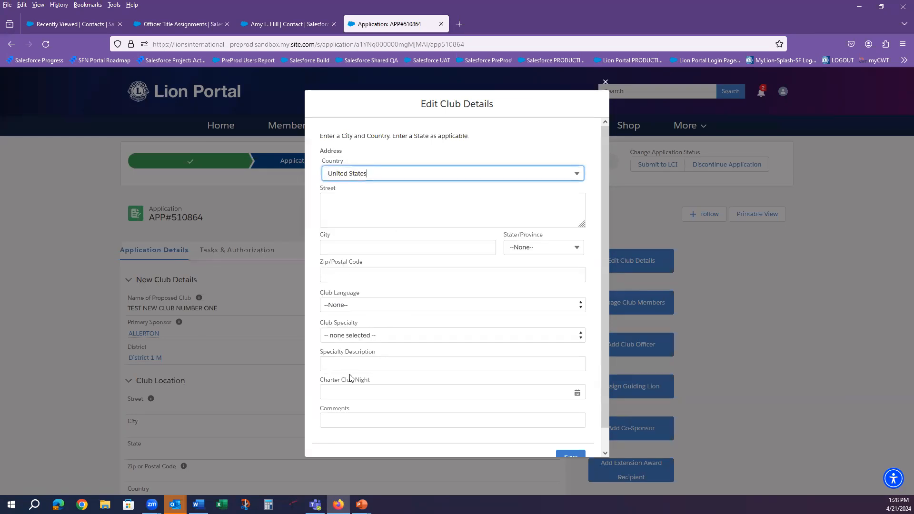
left_click(355, 247)
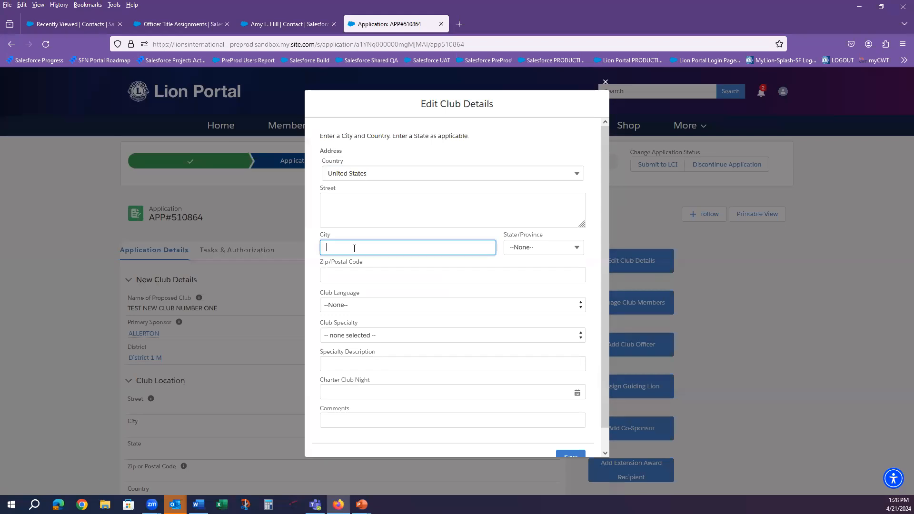
type("ARCOLA")
key("Tab")
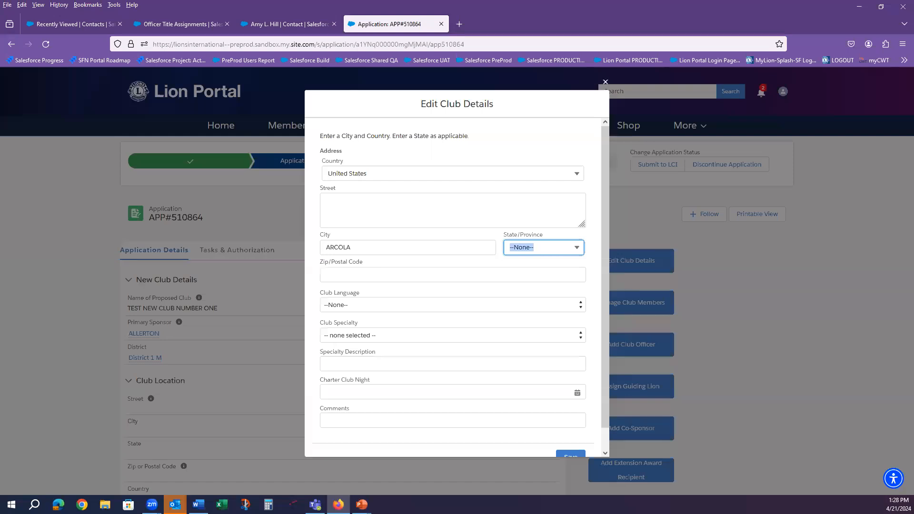
- Set the club language to English and save the club details
left_click(392, 308)
left_click(370, 344)
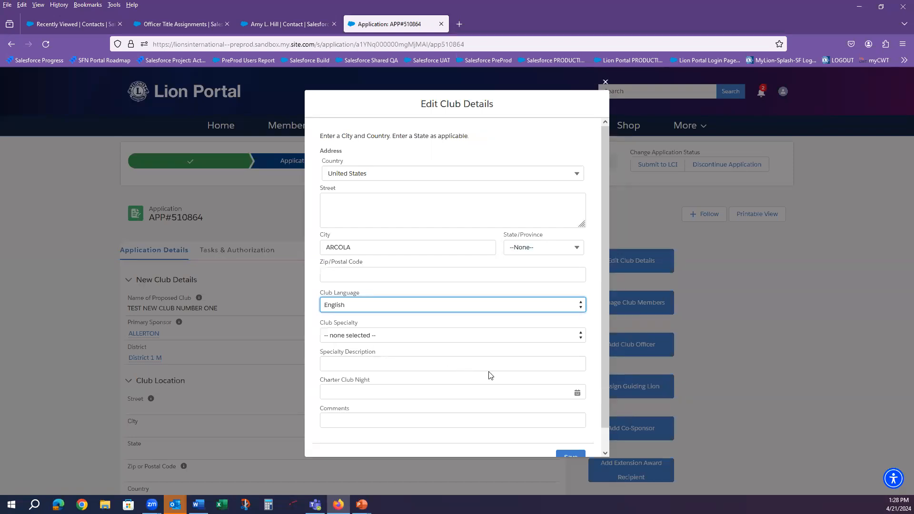
scroll(491, 376, "down", 1)
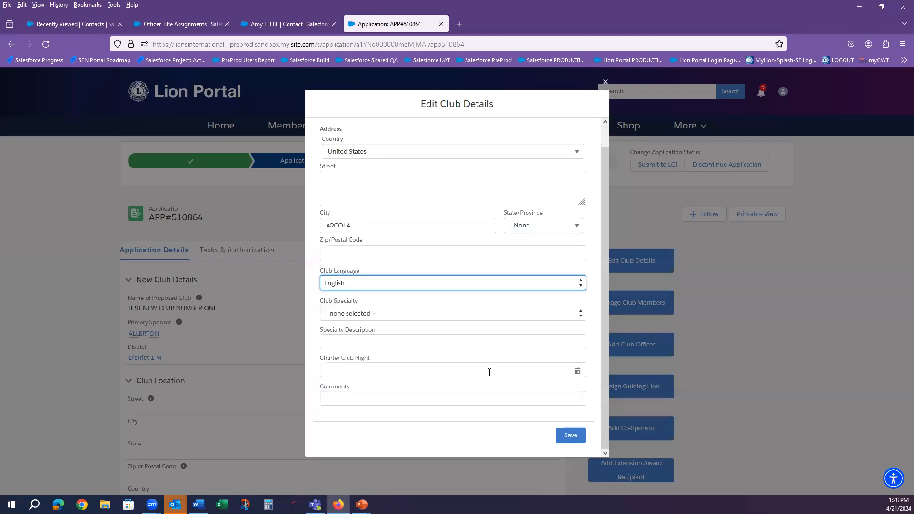
left_click(567, 438)
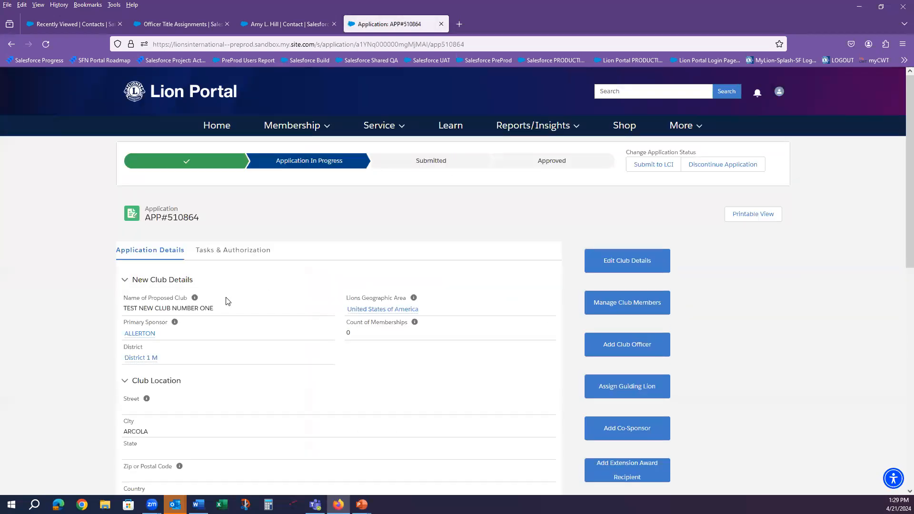
- Collapse the application's detail sections and review the saved city and country under Club Location
left_click(124, 282)
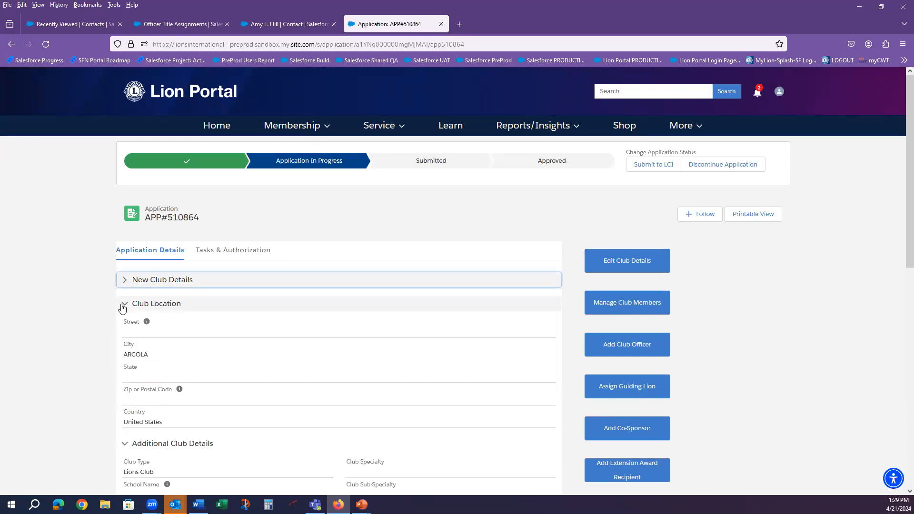
left_click(123, 306)
left_click(124, 329)
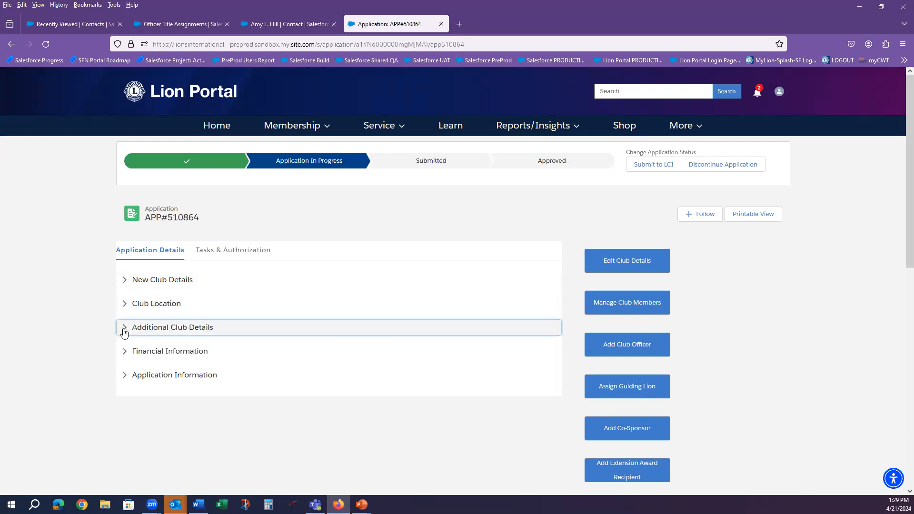
left_click(125, 301)
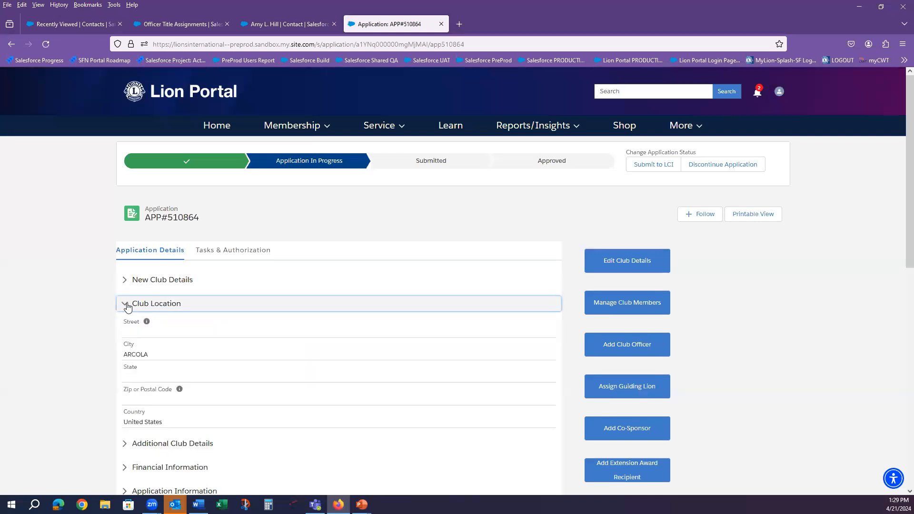
left_click_drag(137, 352, 123, 353)
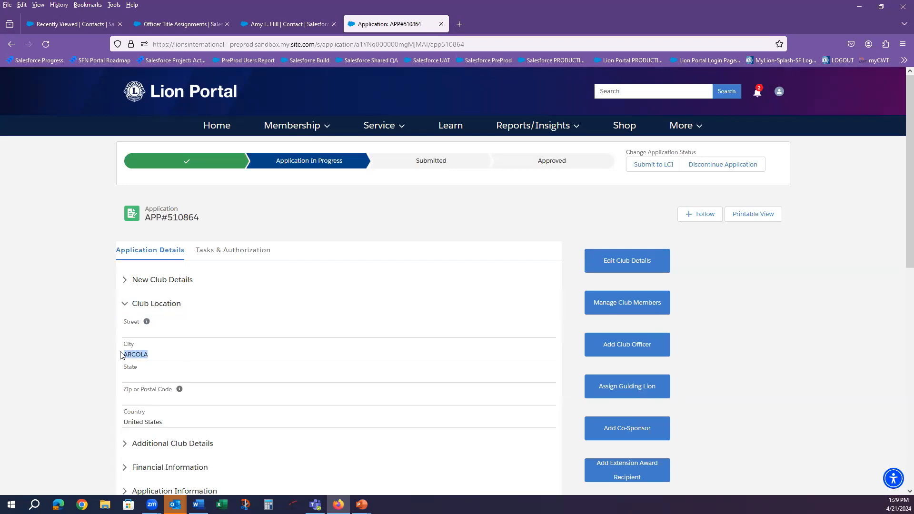
left_click(163, 424)
left_click_drag(162, 424, 122, 423)
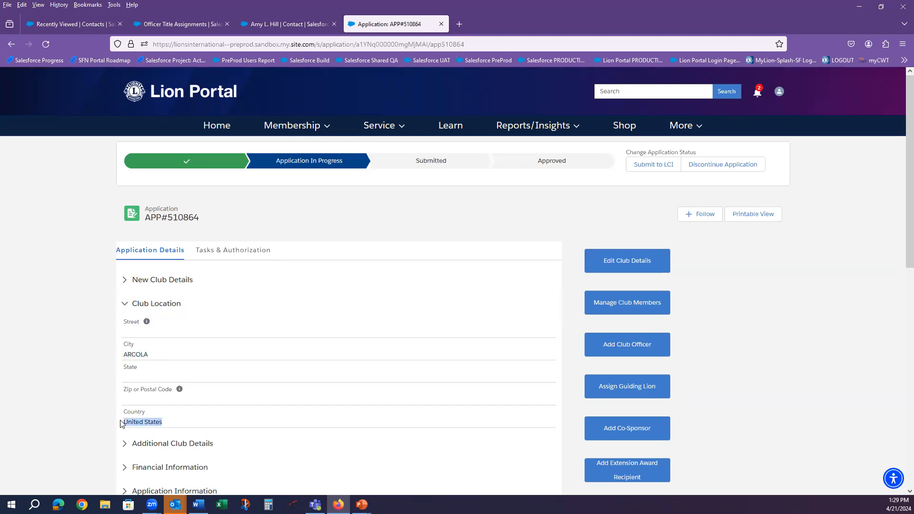
- Collapse Club Location and review the saved club language under Additional Club Details
left_click(125, 304)
left_click(126, 330)
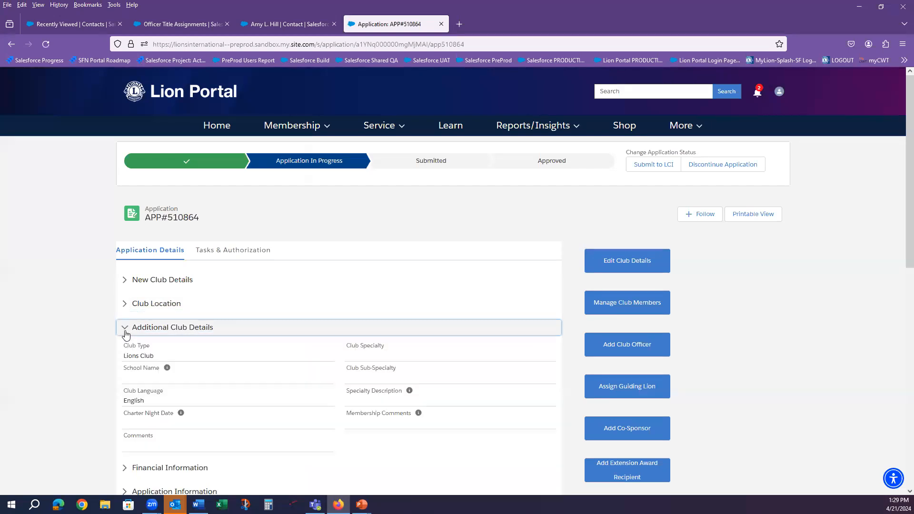
left_click_drag(157, 403, 123, 402)
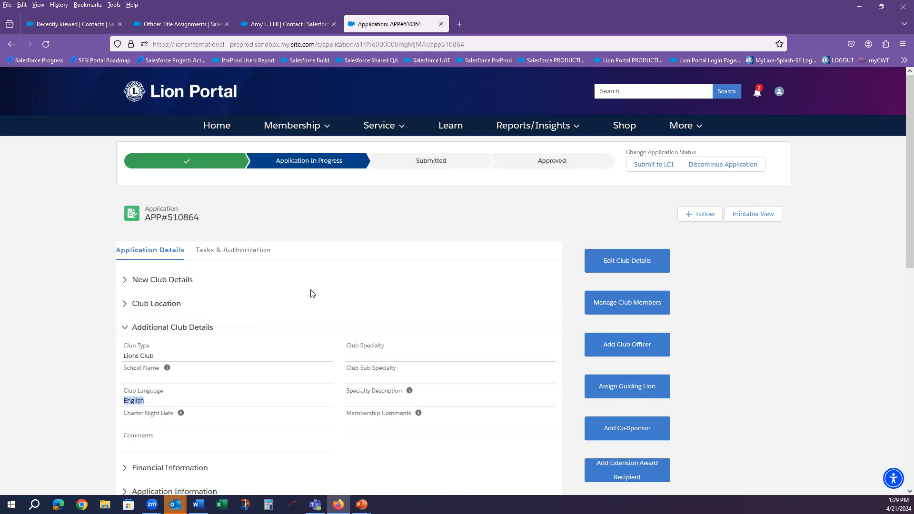
left_click(343, 257)
- Open club member management and proceed with the Add New Member option
left_click(636, 305)
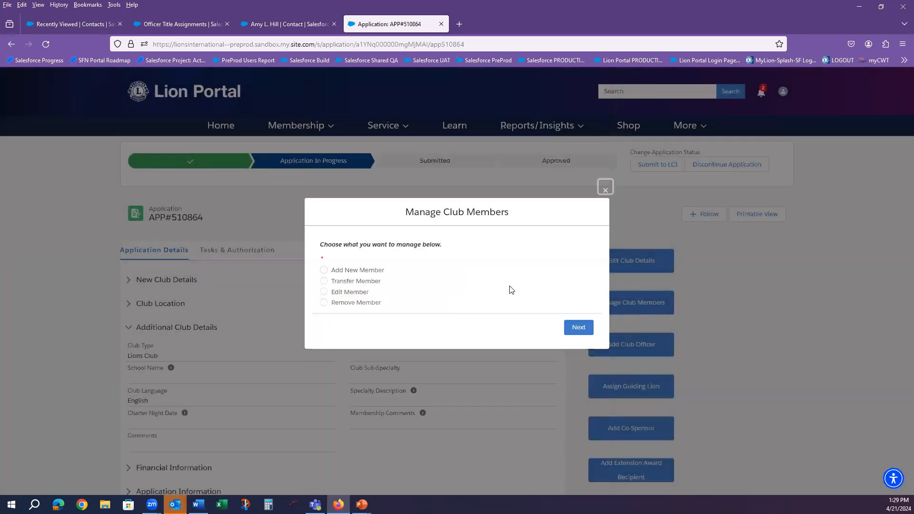
left_click(324, 271)
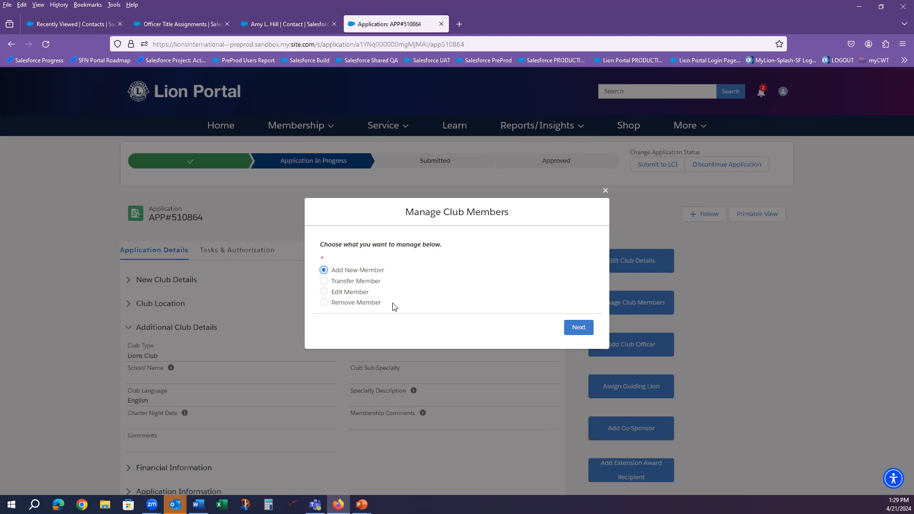
left_click(574, 332)
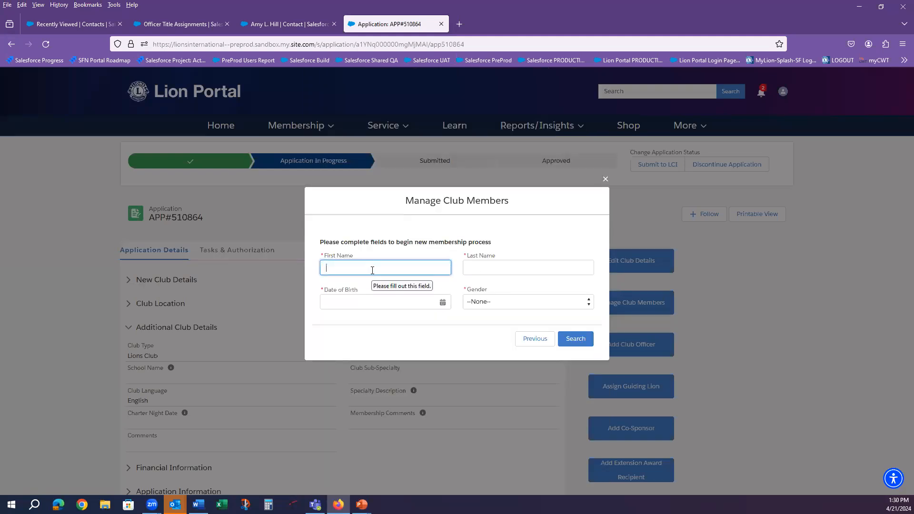
- Enter the new member's first name and last name
type("m")
type("MEMBER")
key("Tab")
type("NEW ONE")
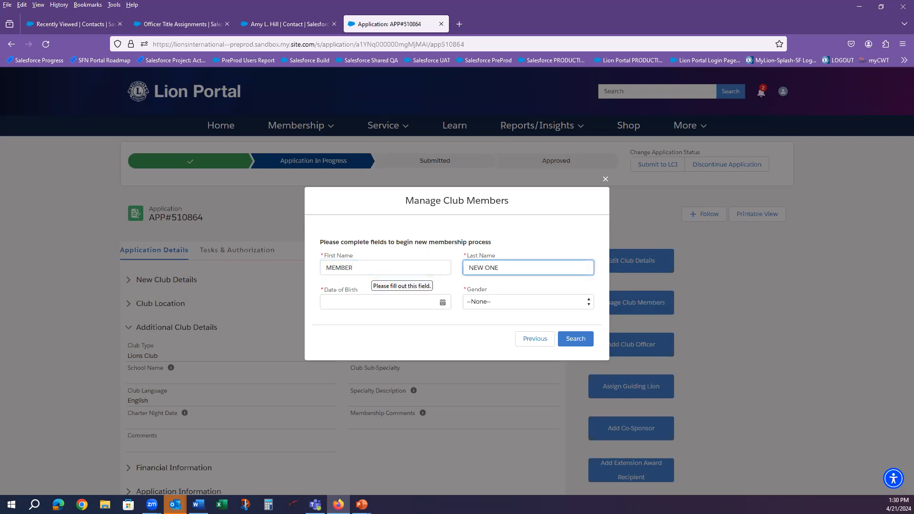
- Enter the new member's date of birth, set the gender to Male, and search for an existing record
left_click(442, 303)
left_click(437, 319)
scroll(438, 190, "up", 15)
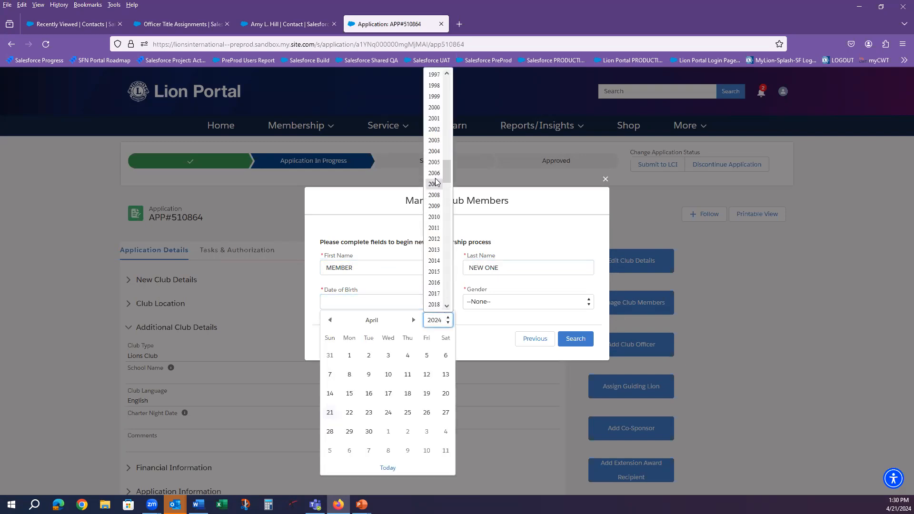
left_click(443, 97)
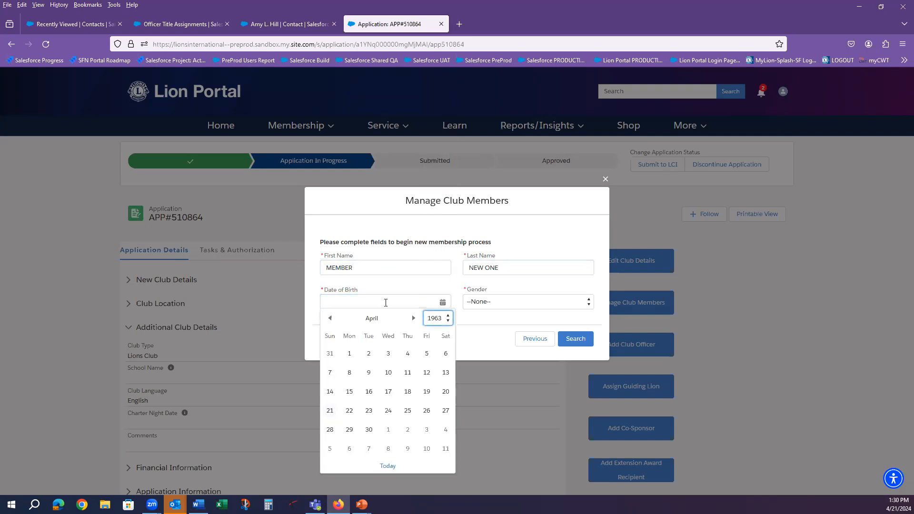
left_click(369, 374)
left_click(489, 303)
left_click(490, 329)
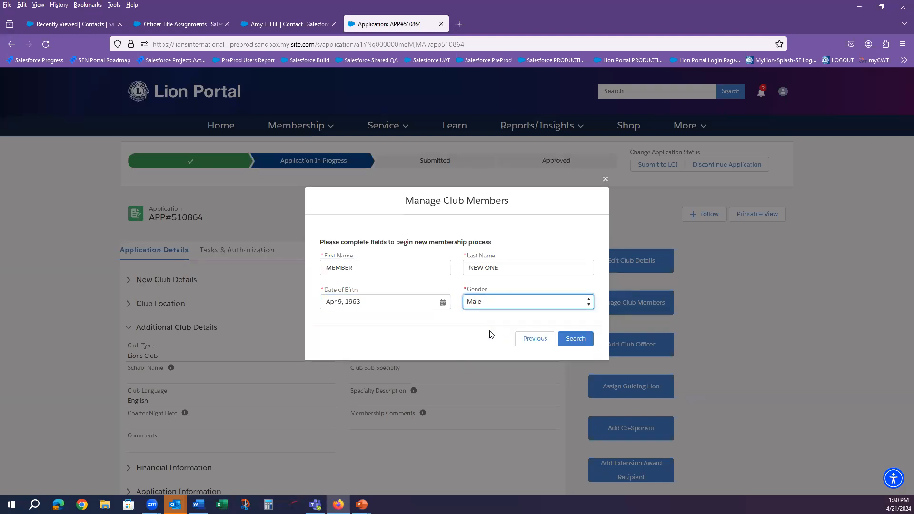
left_click(576, 339)
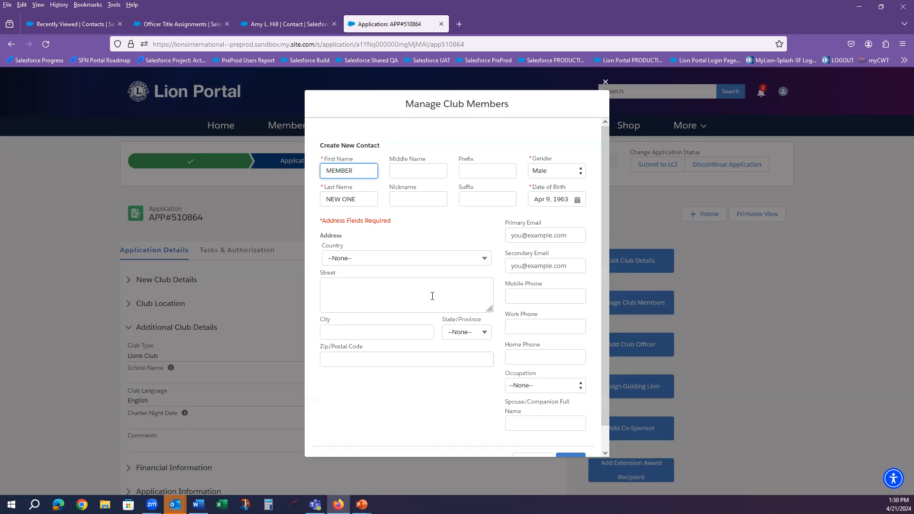
- Set the country in the new contact's address to United States
left_click(392, 264)
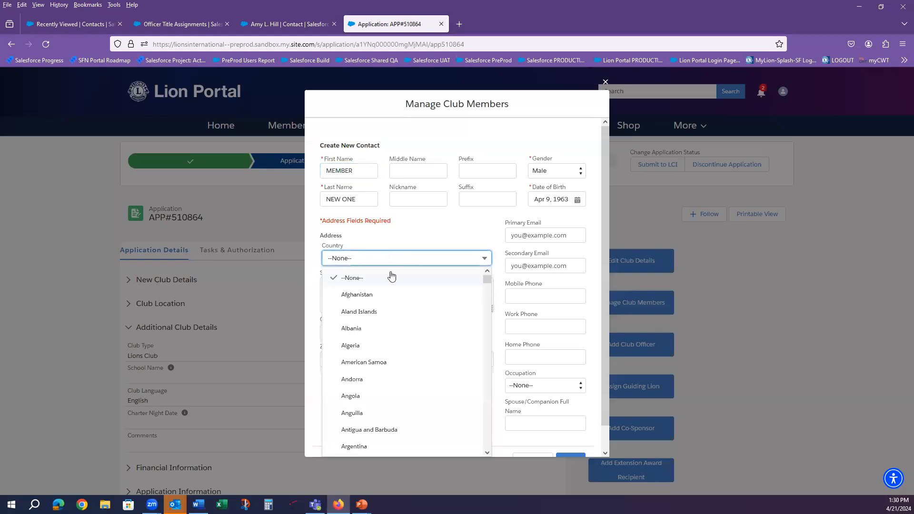
scroll(391, 288, "down", 20)
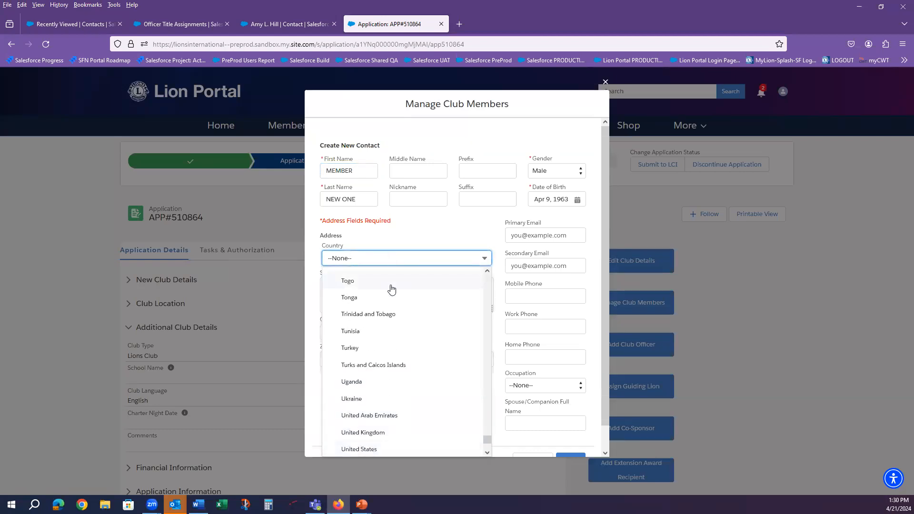
left_click(372, 450)
- Fill in the new contact's street, city and postal code, with Illinois as the state
left_click(381, 285)
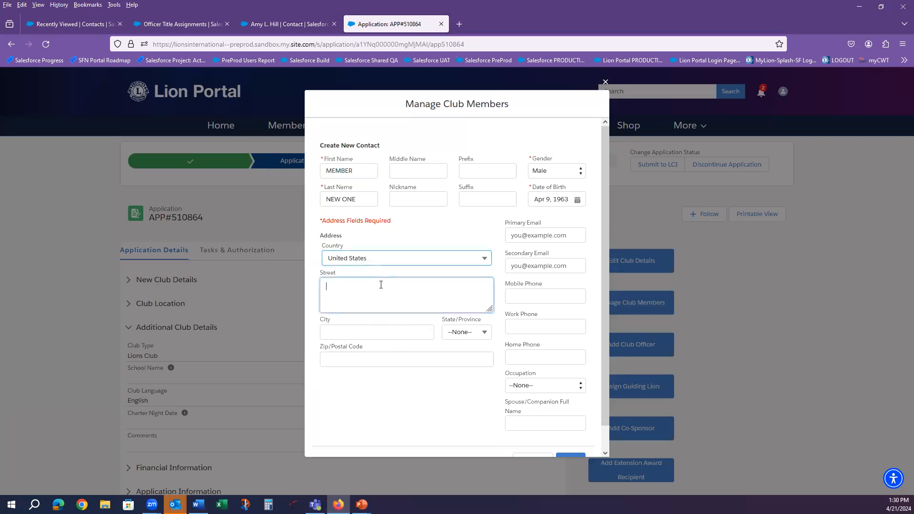
type("114 AN")
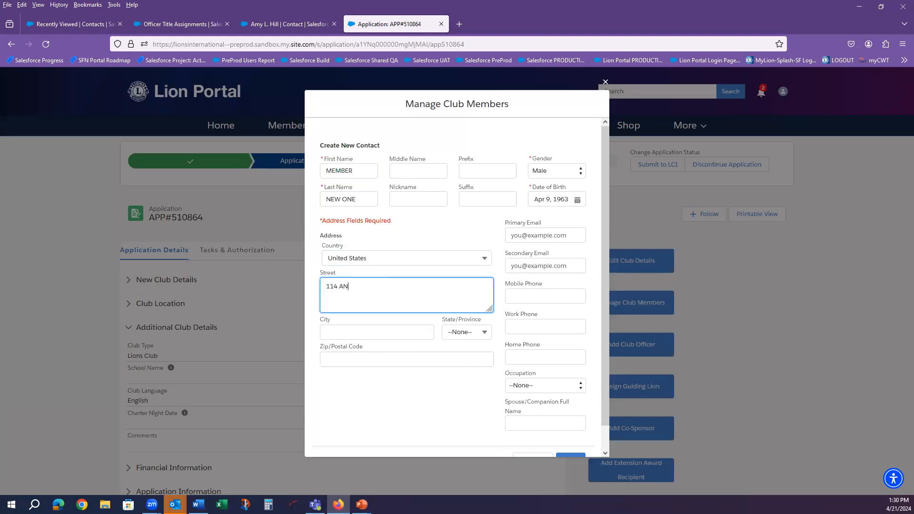
type("YWHERE STREET")
key("Tab")
type("ANYWHERE")
key("Tab")
type("IL")
key("Return")
key("Tab")
type("60532")
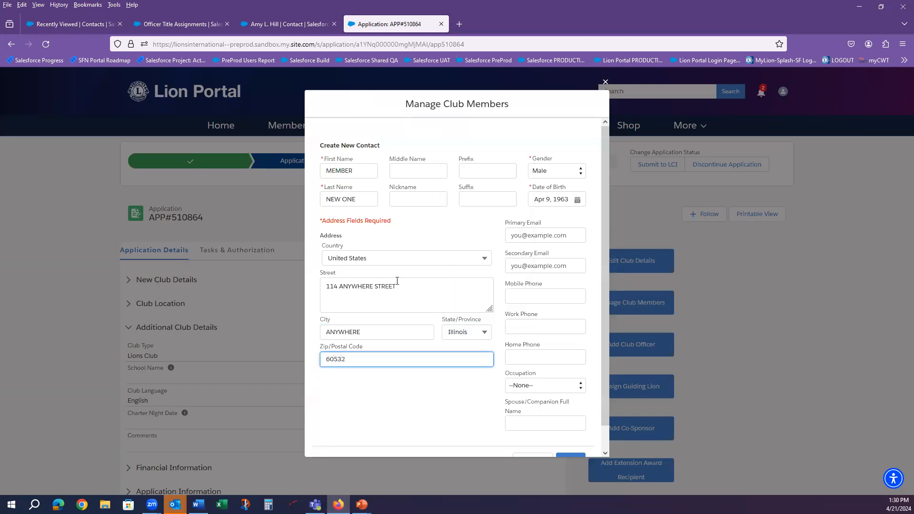
- Enter the contact's primary email and mobile phone number, and continue to the membership details
left_click(542, 235)
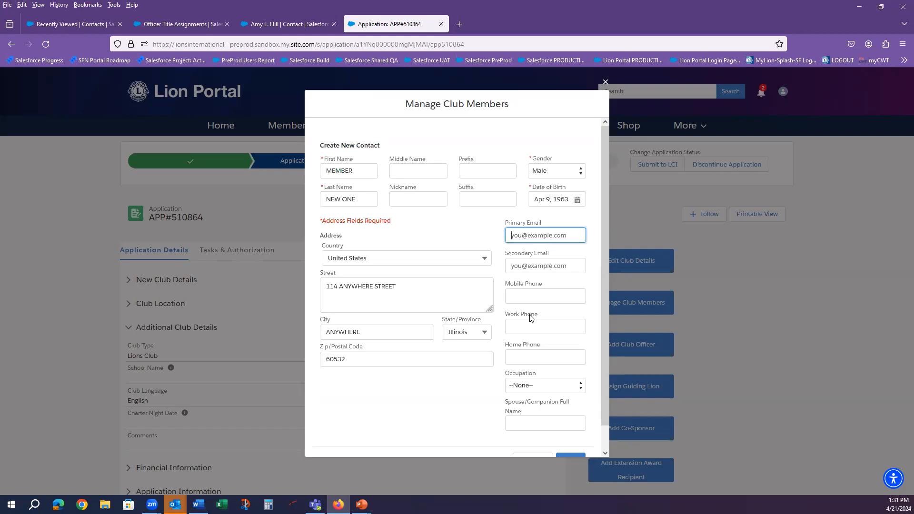
type("MEMBER@TEST.COM")
left_click(516, 295)
type("555-555-55")
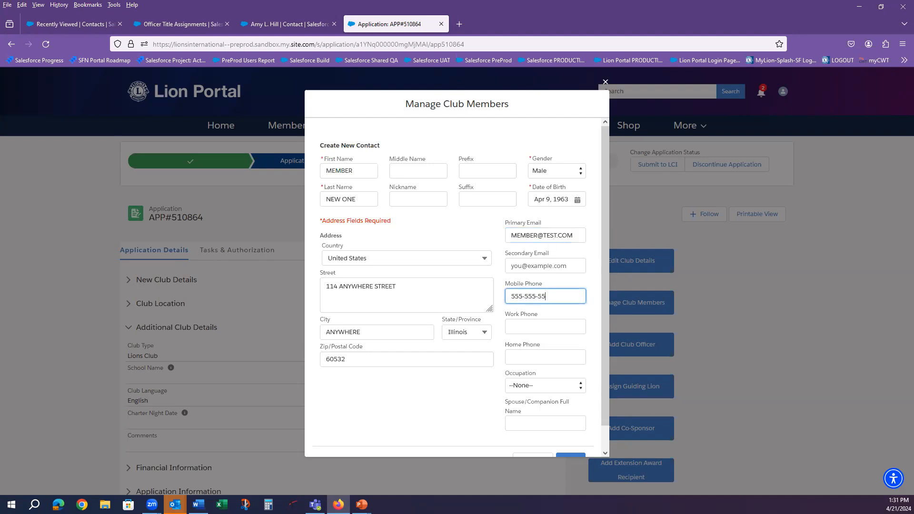
scroll(569, 445, "down", 1)
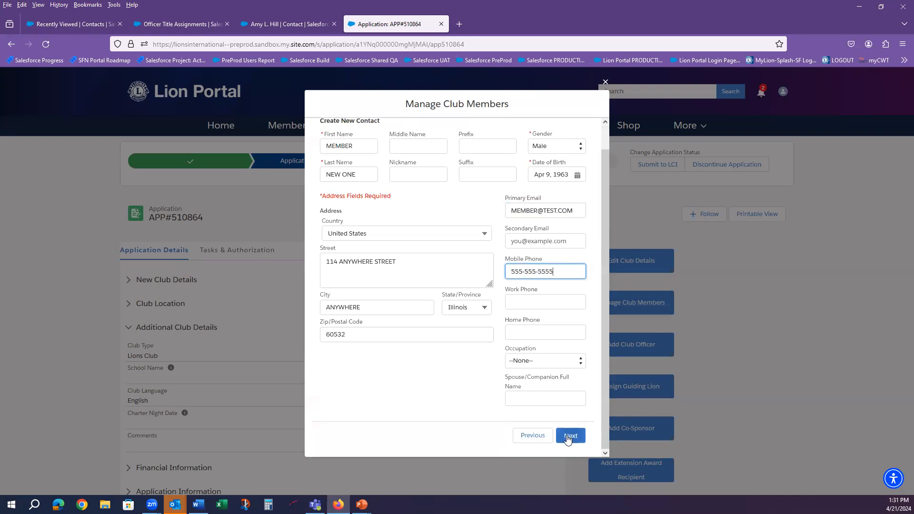
left_click(567, 433)
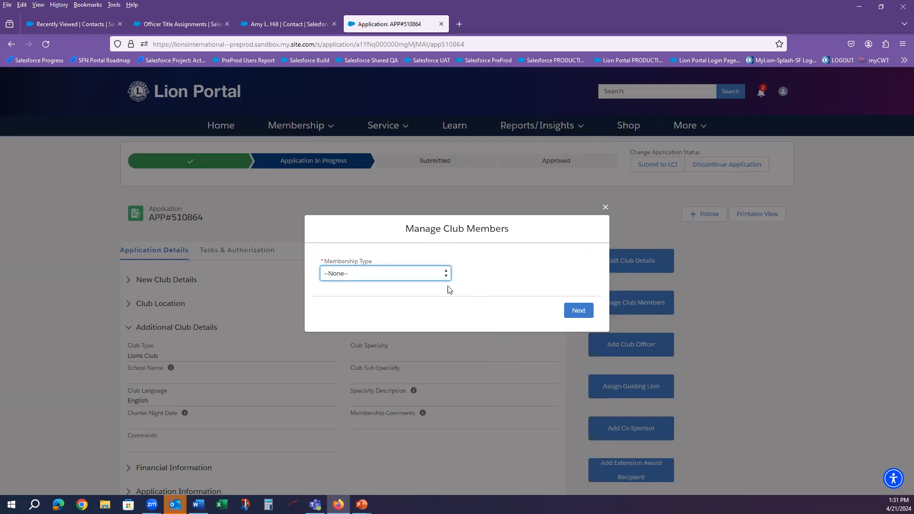
- Set the membership type to Regular Member with the Active category, and submit the new membership
left_click(400, 275)
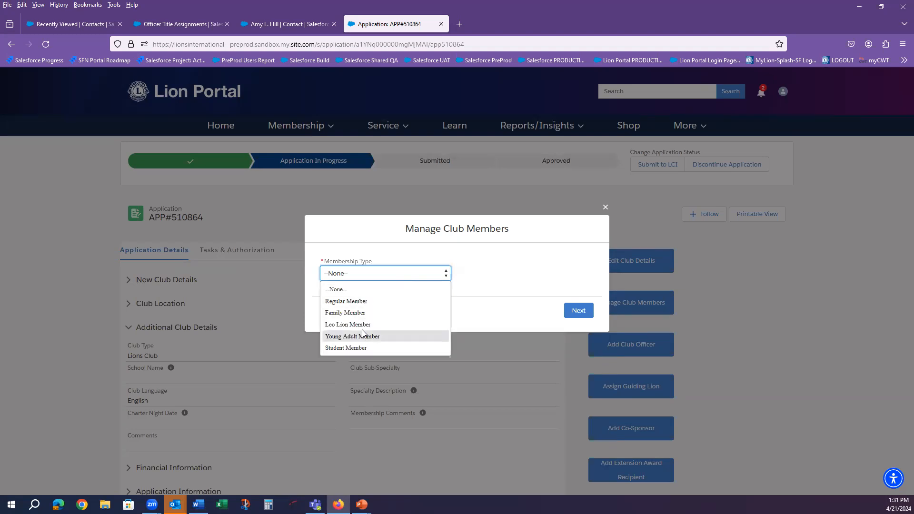
left_click(358, 303)
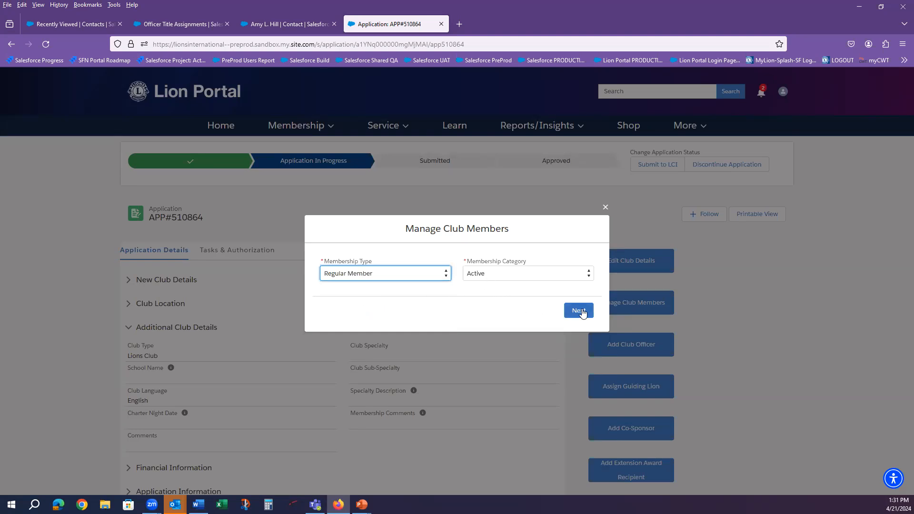
left_click(580, 311)
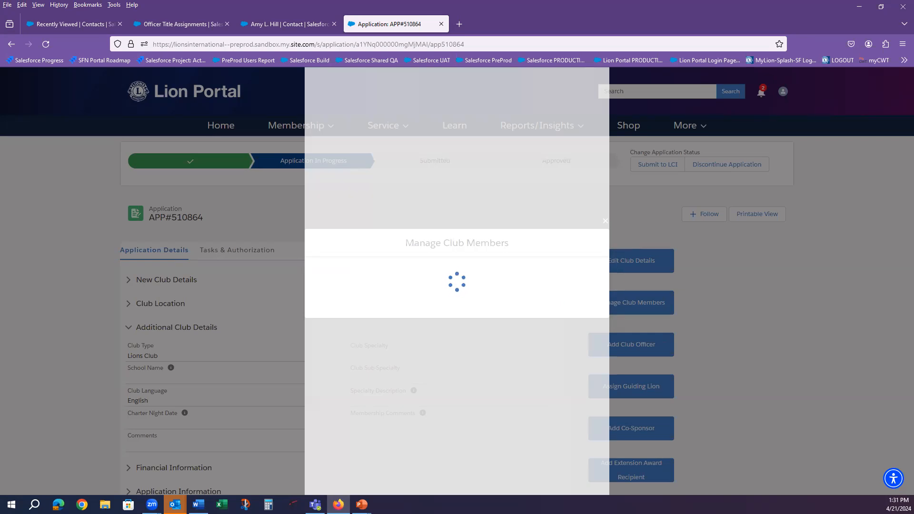
key("alt+Tab")
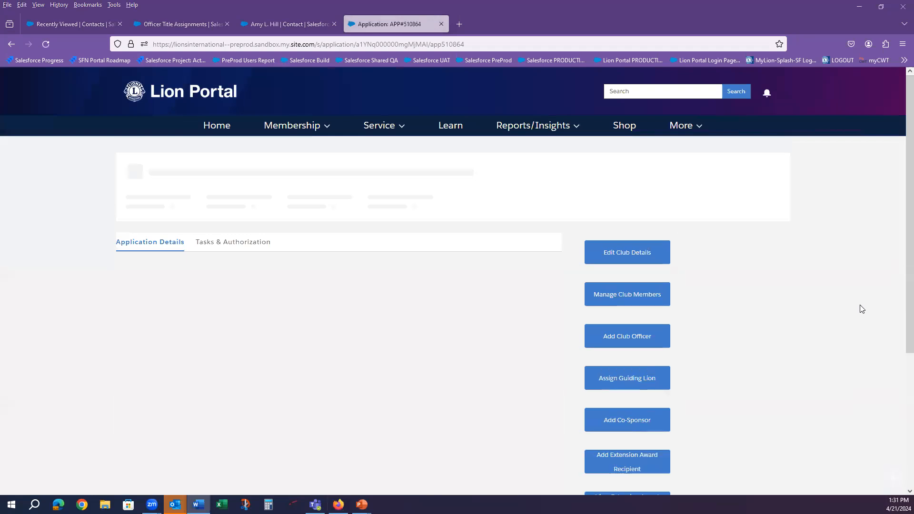
- Review the application's Pending Memberships list and preview the details of the third membership
scroll(863, 311, "down", 10)
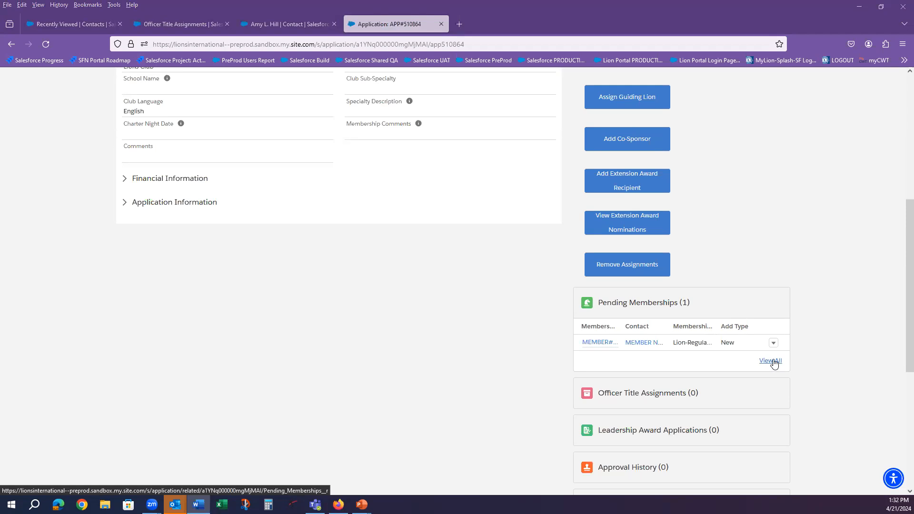
scroll(792, 376, "up", 5)
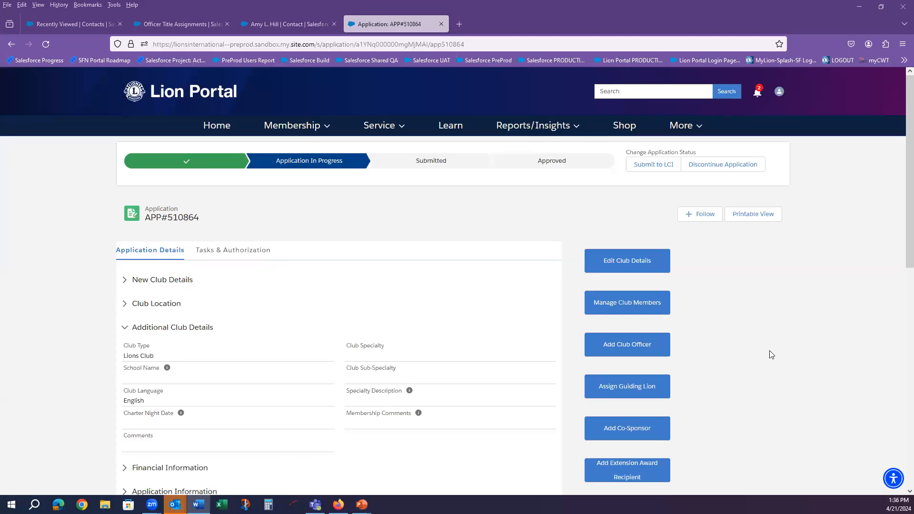
scroll(772, 355, "down", 5)
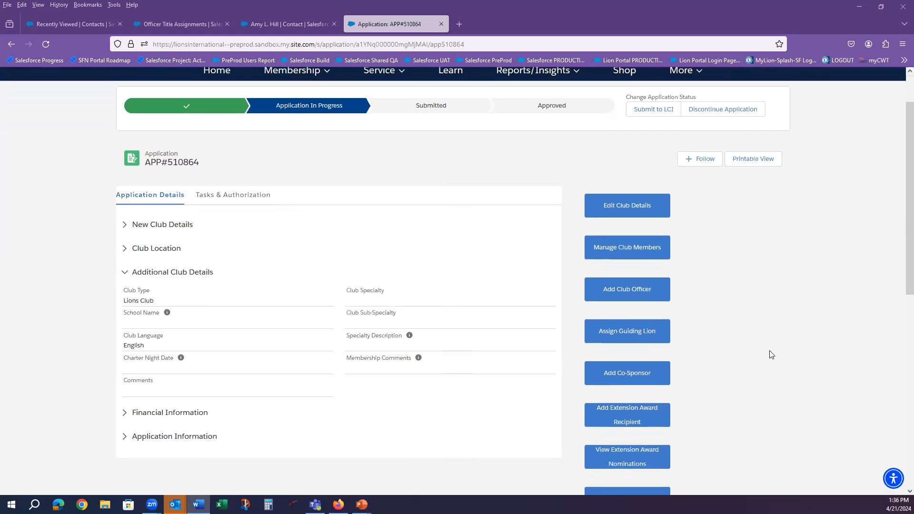
scroll(772, 355, "down", 2)
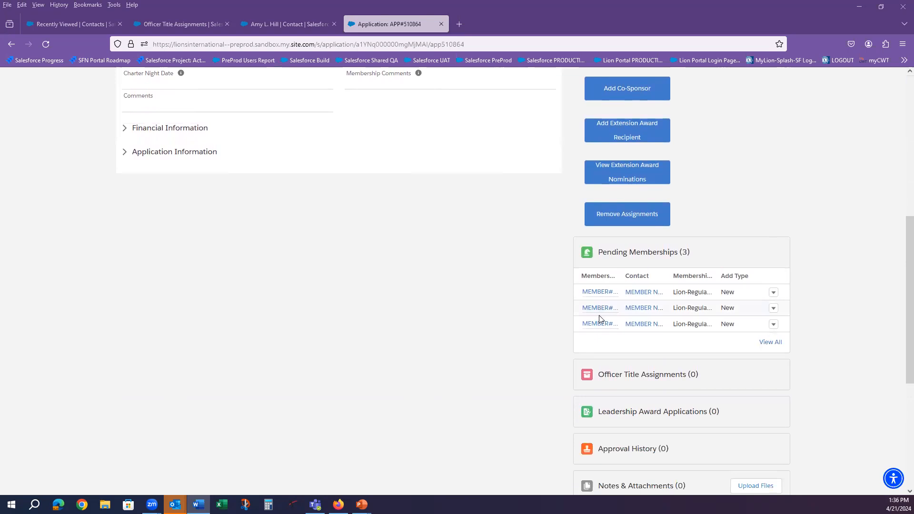
mouse_move(597, 325)
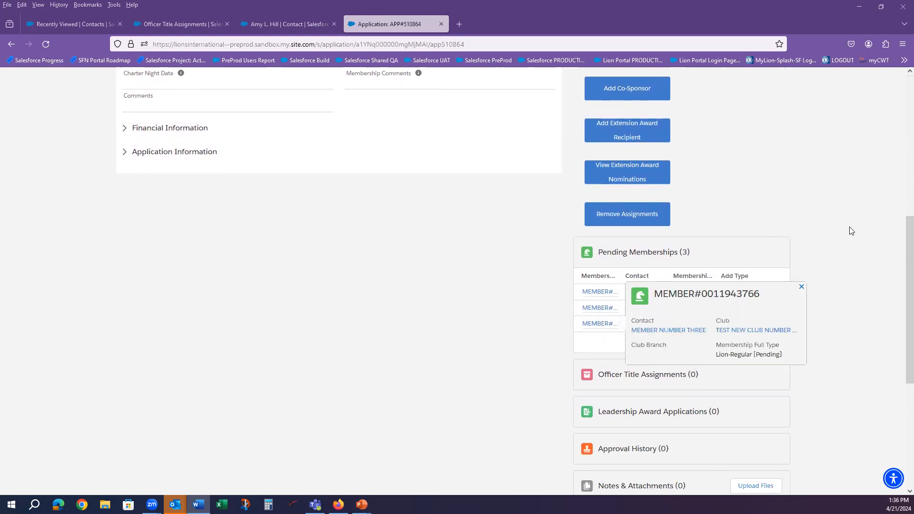
- Add a club officer to the application, assigning the first listed member the title Club President
scroll(877, 294, "up", 3)
scroll(877, 296, "up", 2)
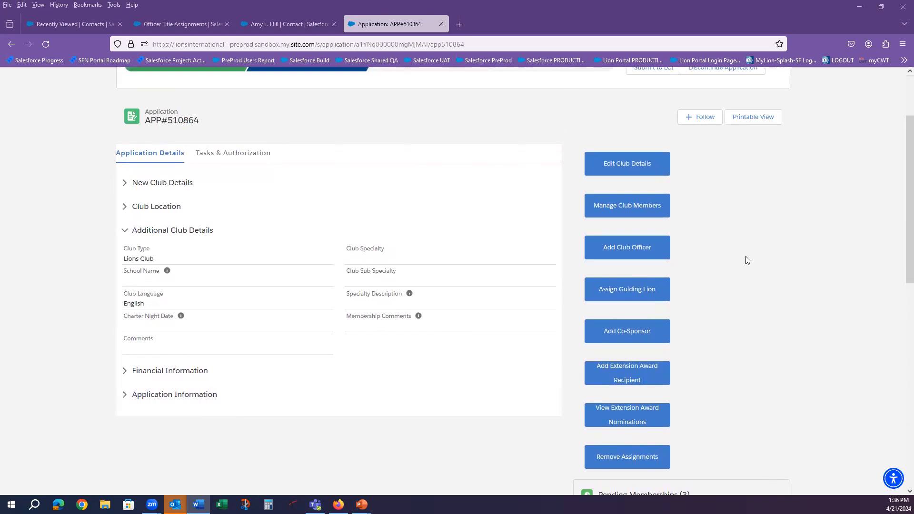
left_click(623, 250)
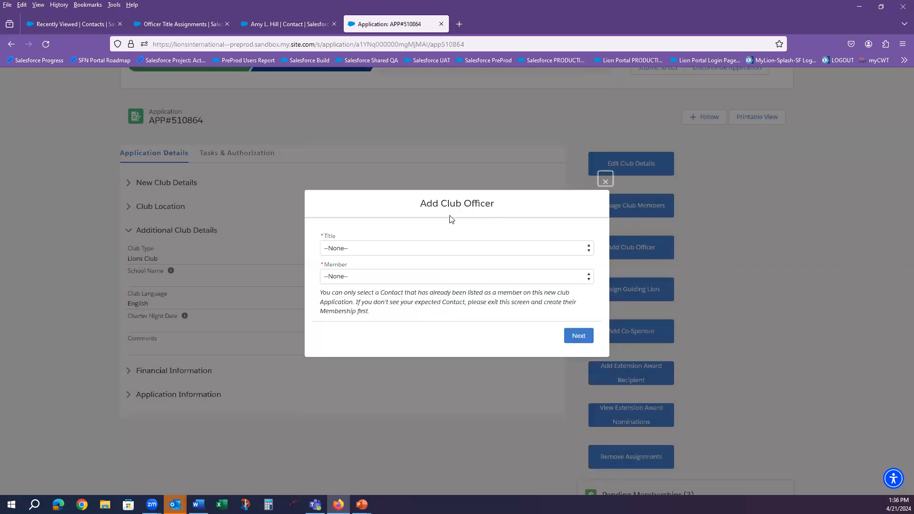
left_click(427, 251)
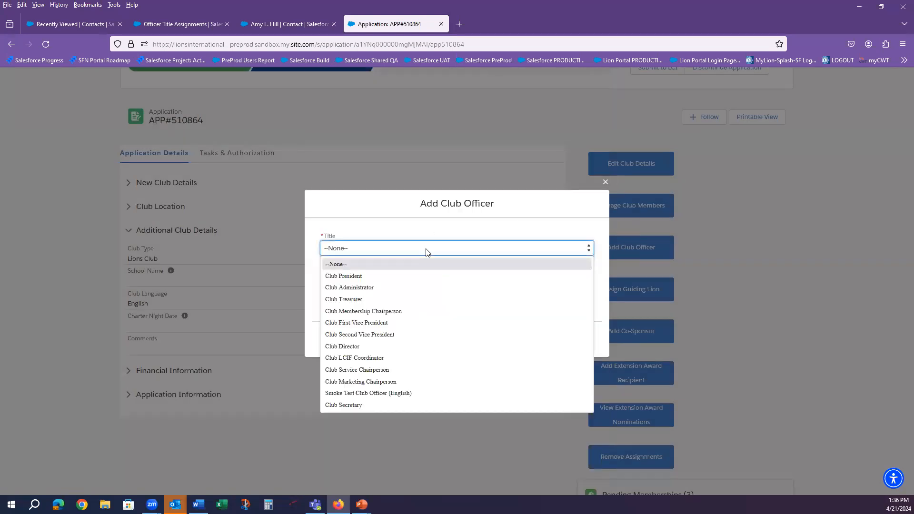
left_click(358, 280)
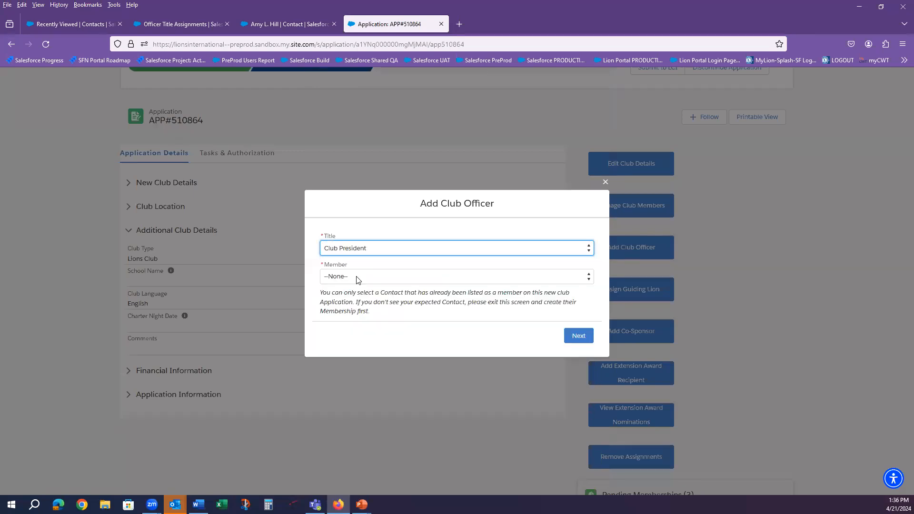
left_click(380, 279)
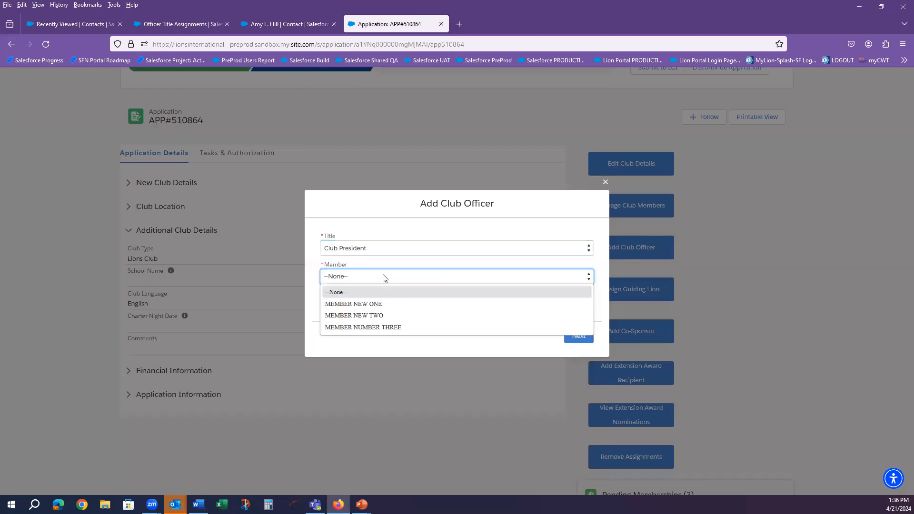
left_click(380, 305)
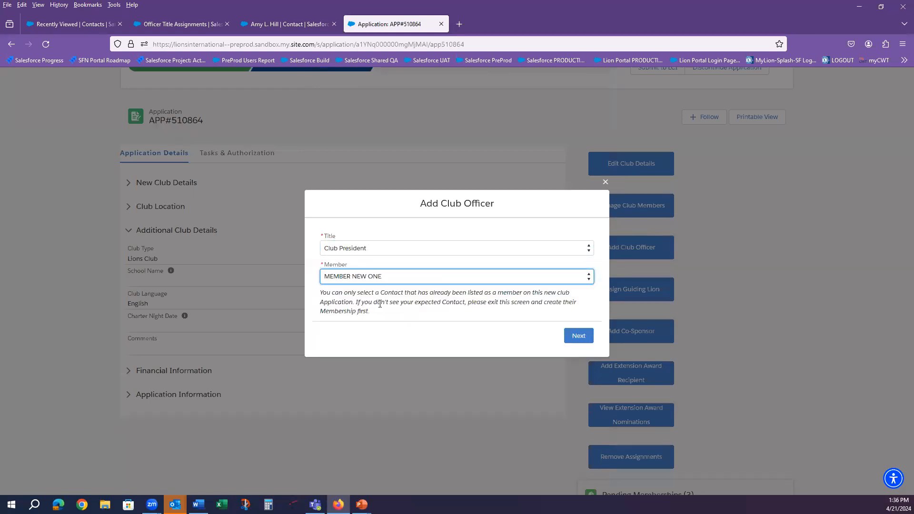
left_click(578, 337)
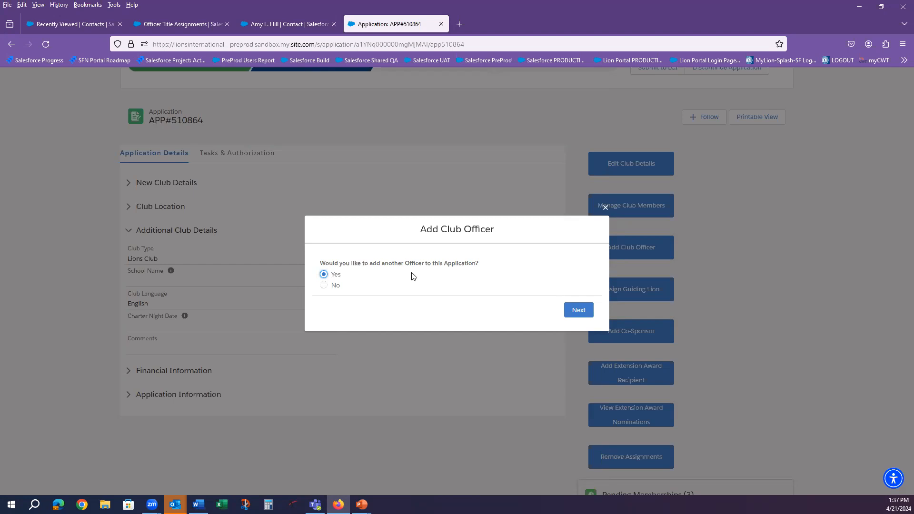
- Add another club officer, assigning the second new member the title Club Secretary
left_click(574, 316)
left_click(410, 247)
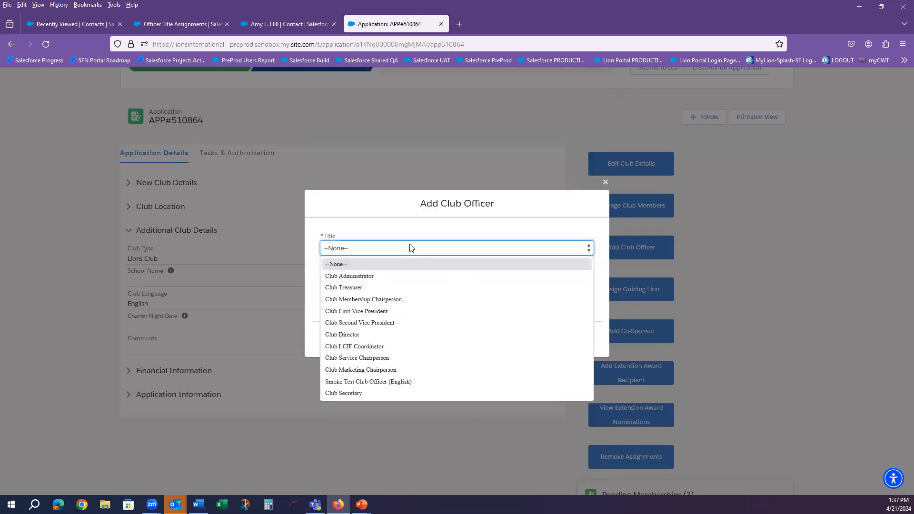
left_click(349, 394)
left_click(365, 279)
left_click(364, 305)
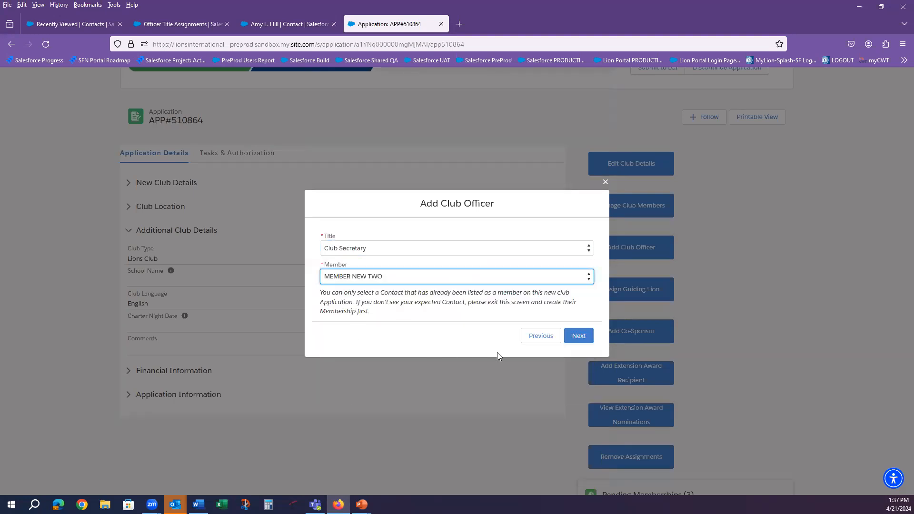
left_click(579, 336)
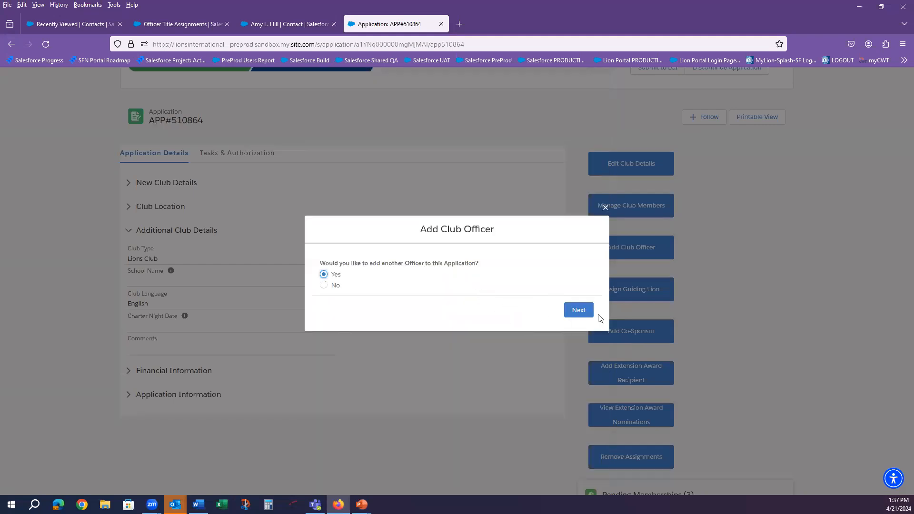
- Add another club officer, assigning the third new member the title Club Treasurer
left_click(574, 311)
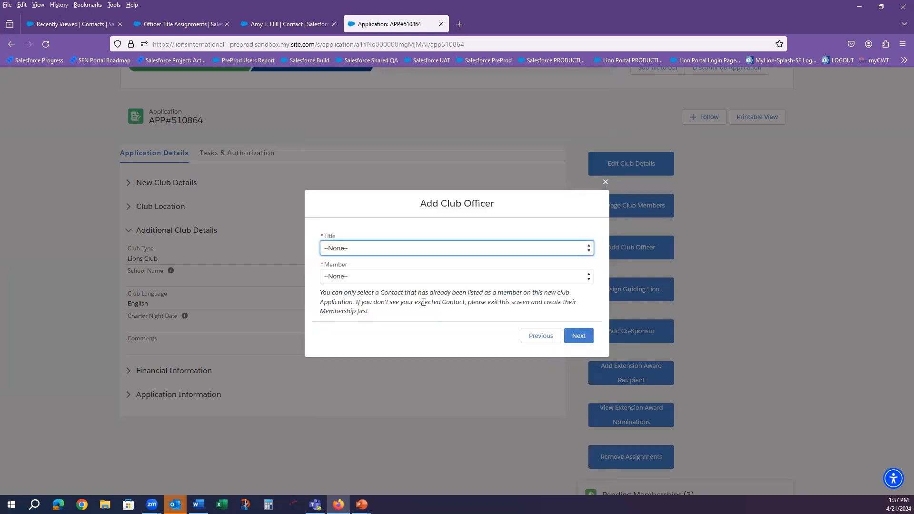
left_click(402, 248)
left_click(360, 278)
left_click(358, 281)
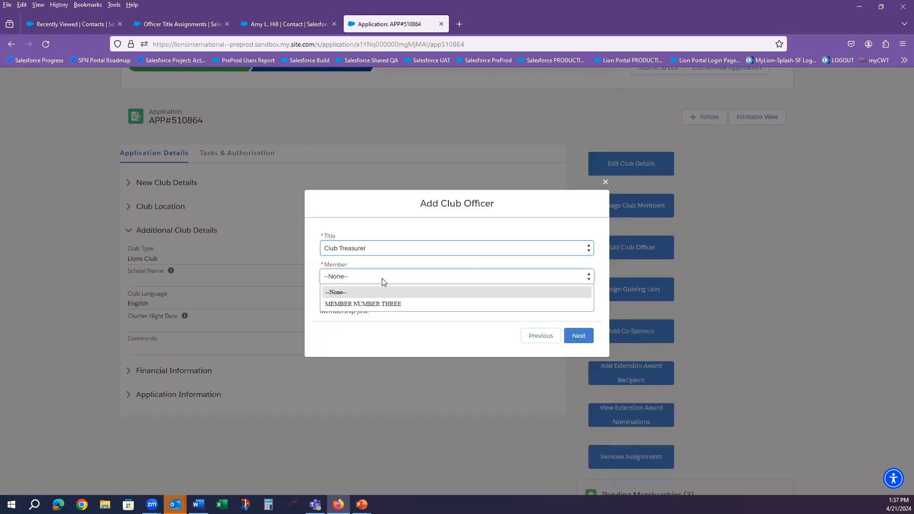
left_click(386, 303)
left_click(580, 336)
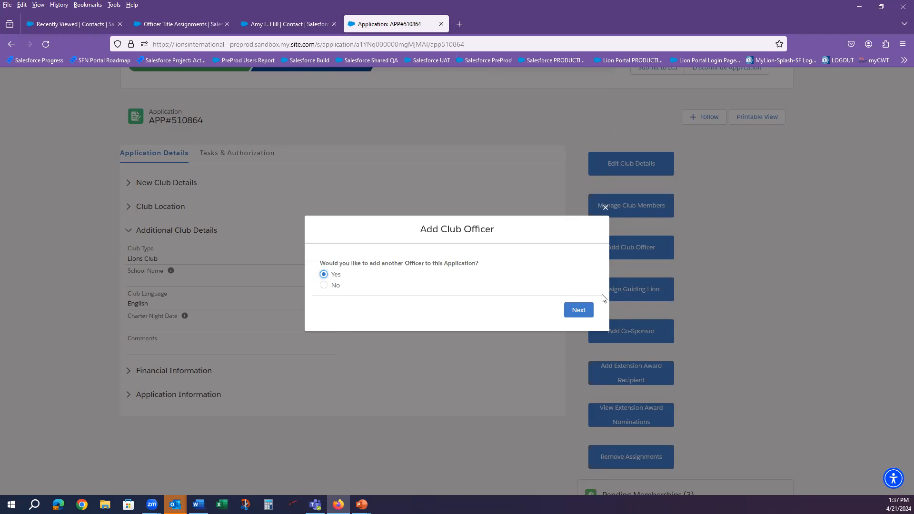
- Finish assigning club officers without adding another one, and collapse the Additional Club Details section
left_click(325, 286)
left_click(578, 310)
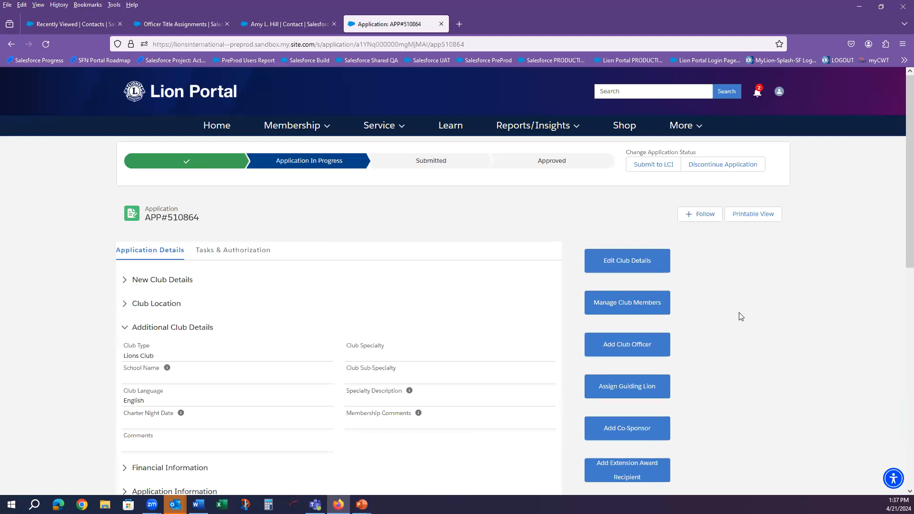
left_click(127, 330)
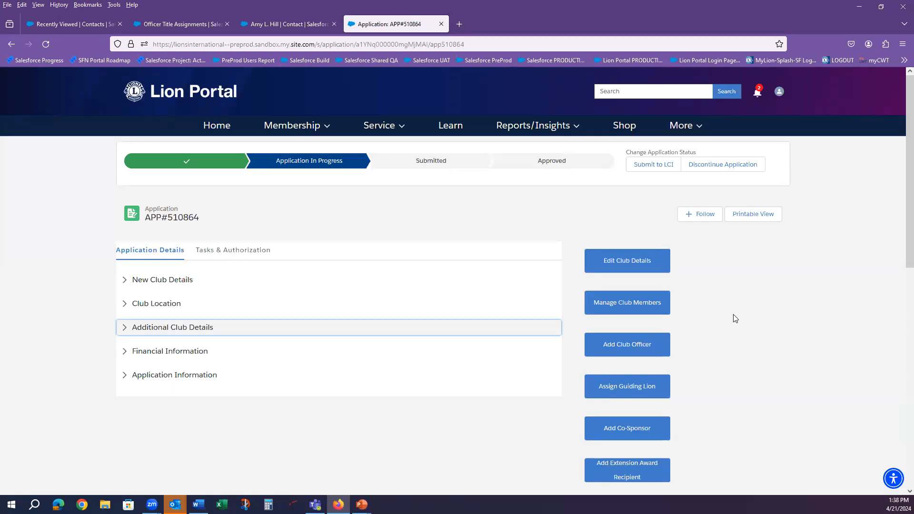
- Check the authorization notifications, set the application's Authorization Requested task to Authorized, and reload the page
left_click(759, 94)
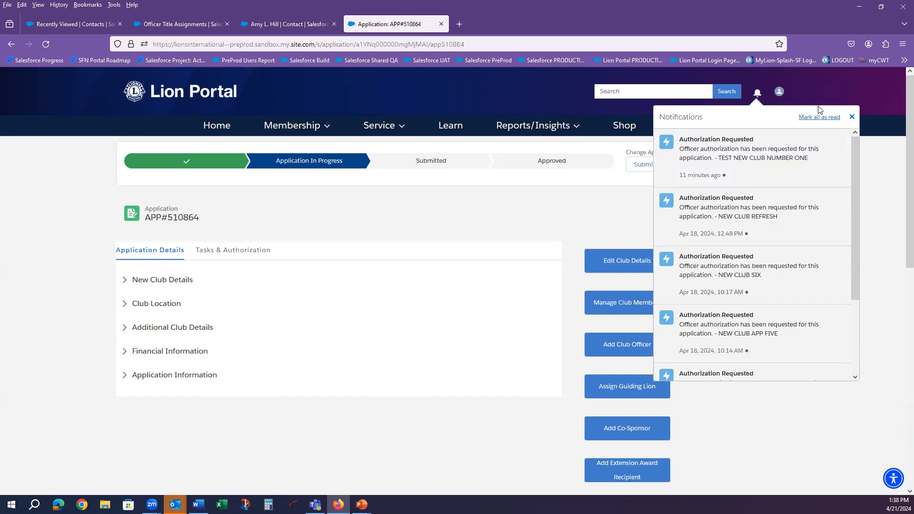
left_click(853, 117)
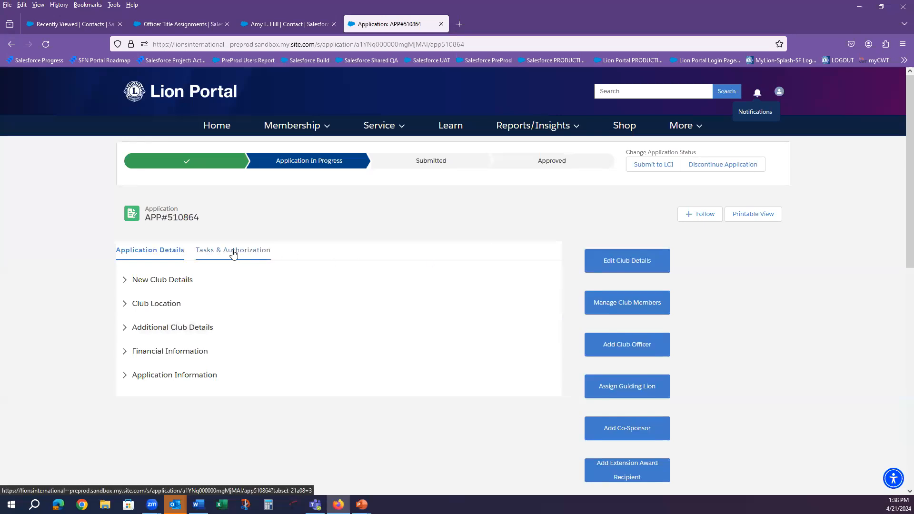
left_click(206, 254)
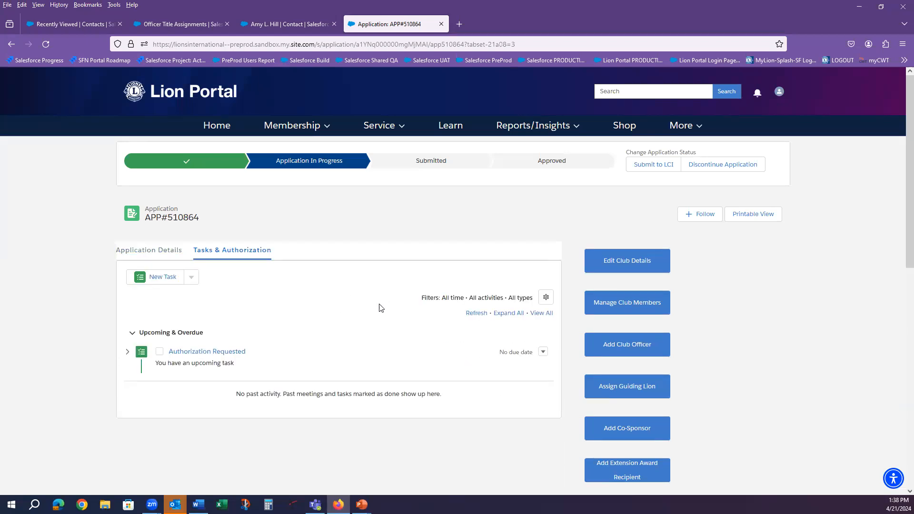
left_click(160, 352)
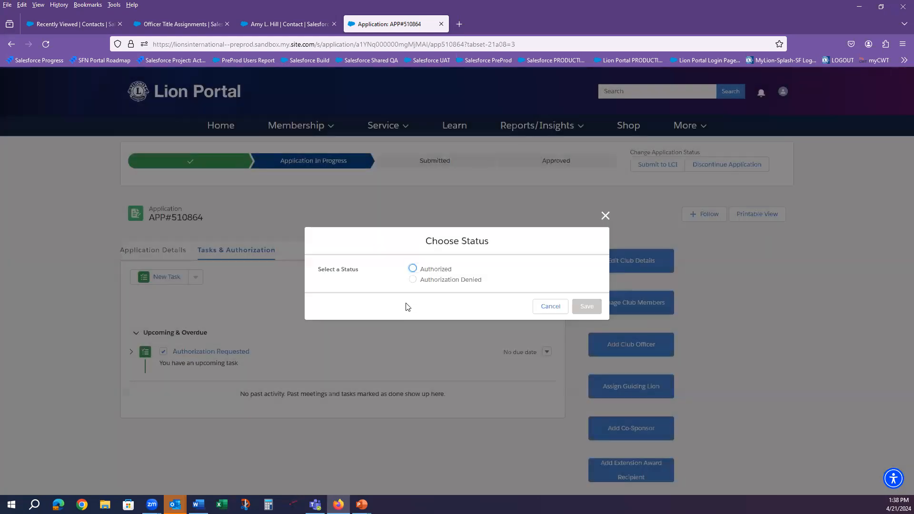
left_click(413, 269)
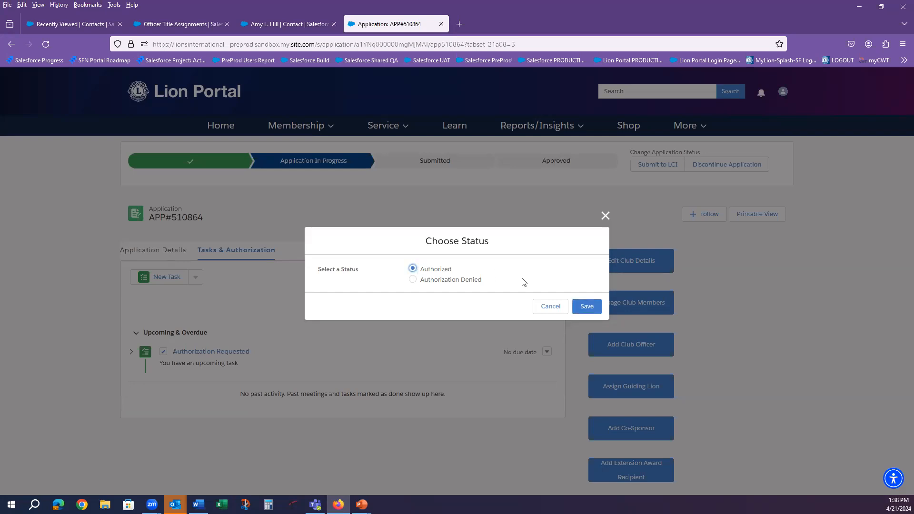
left_click(589, 306)
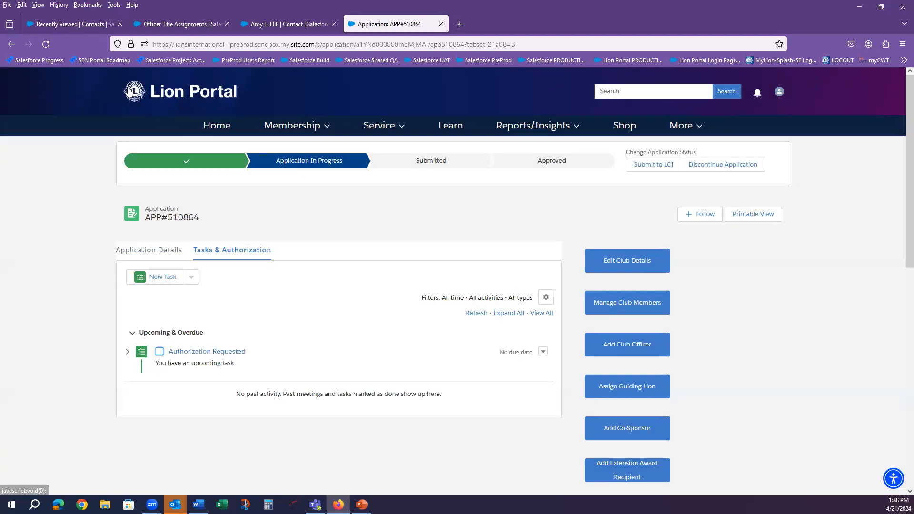
left_click(47, 44)
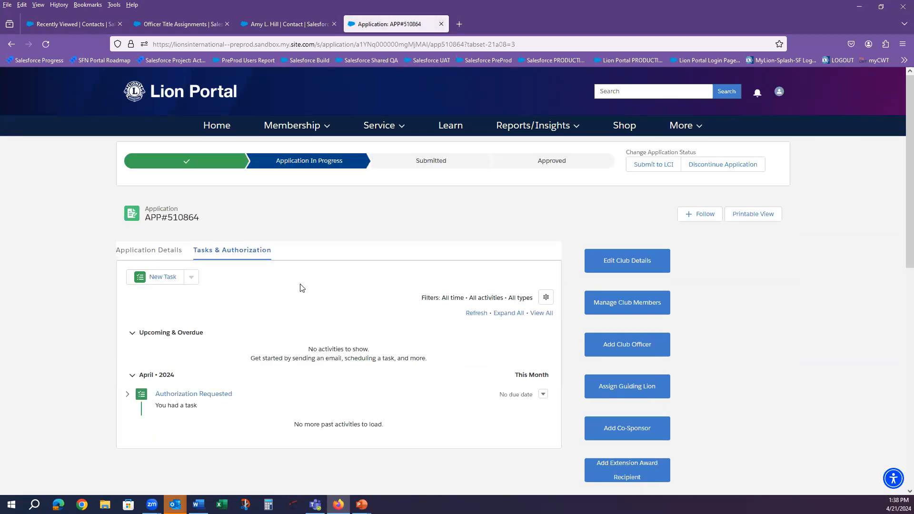
- Review the application details, change the application status to Submit to LCI, and save the status
left_click(165, 258)
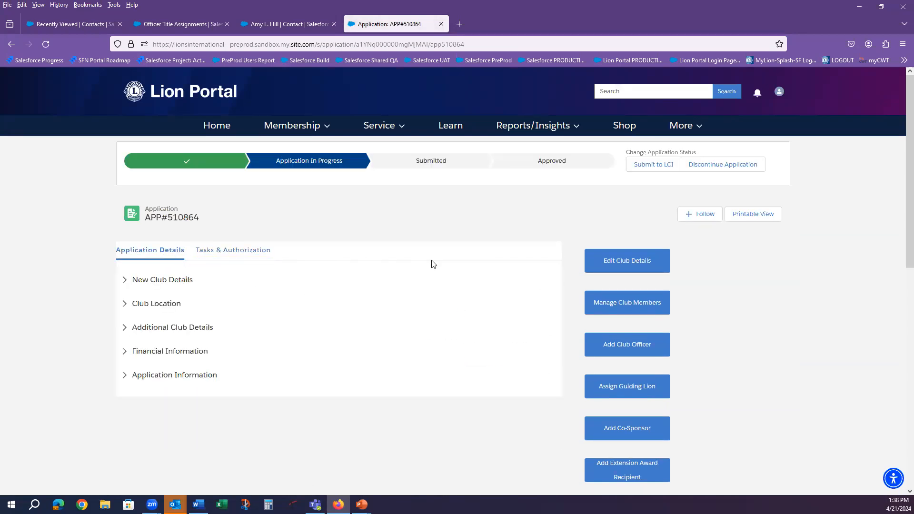
scroll(714, 357, "down", 3)
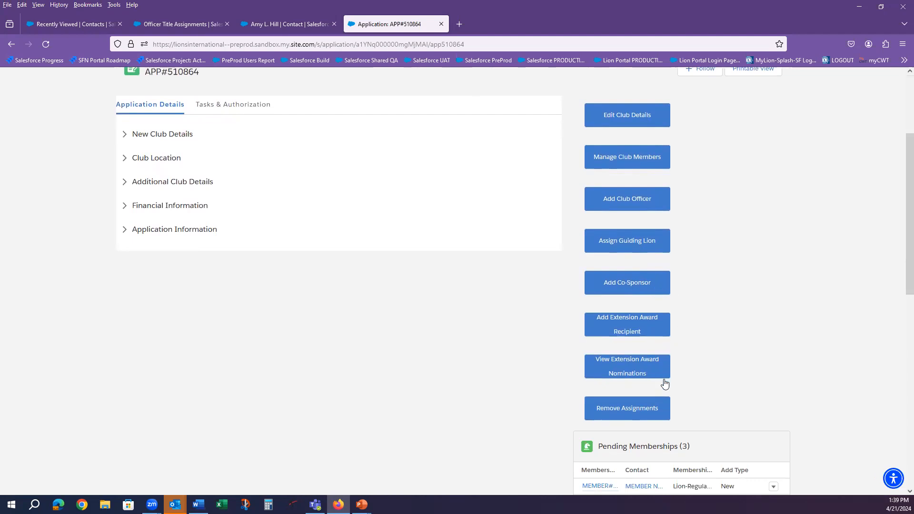
scroll(725, 394, "up", 5)
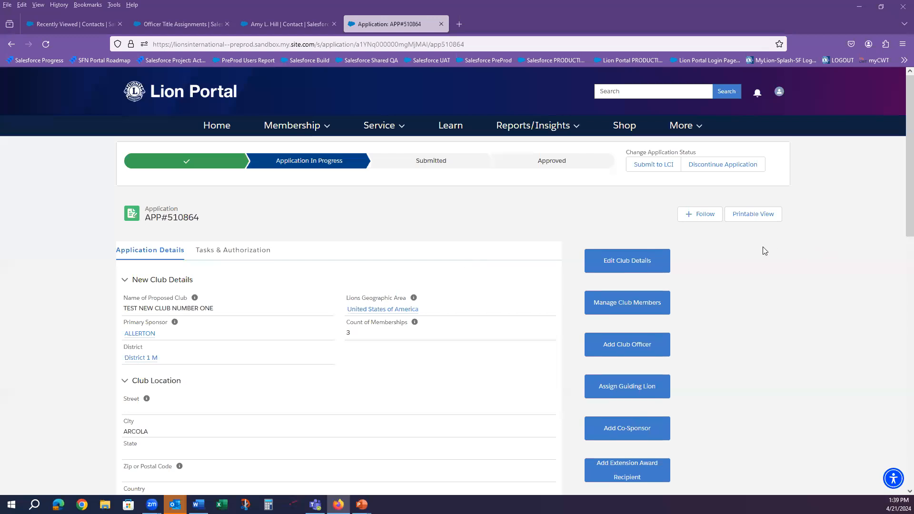
left_click(646, 165)
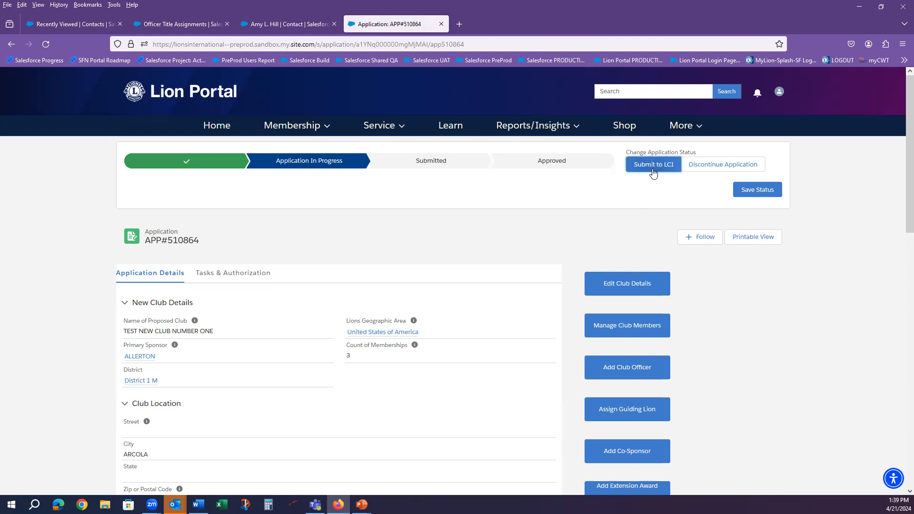
left_click(757, 190)
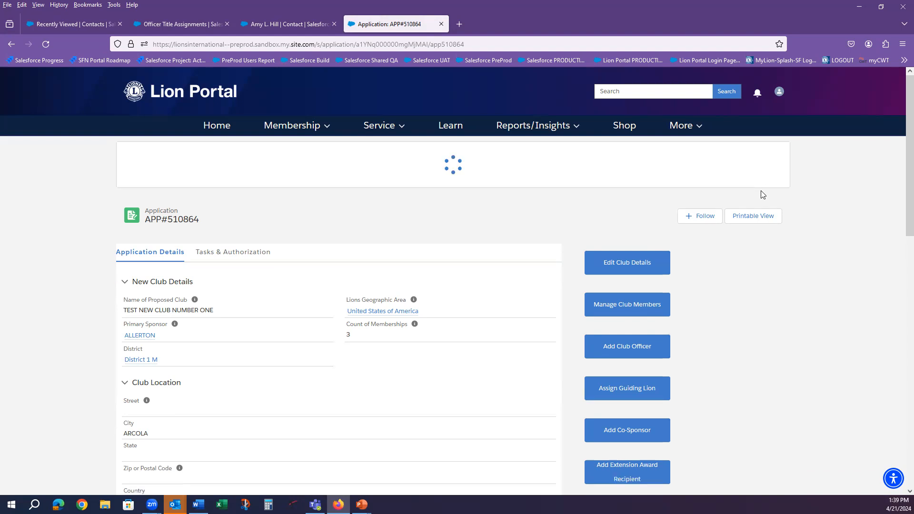